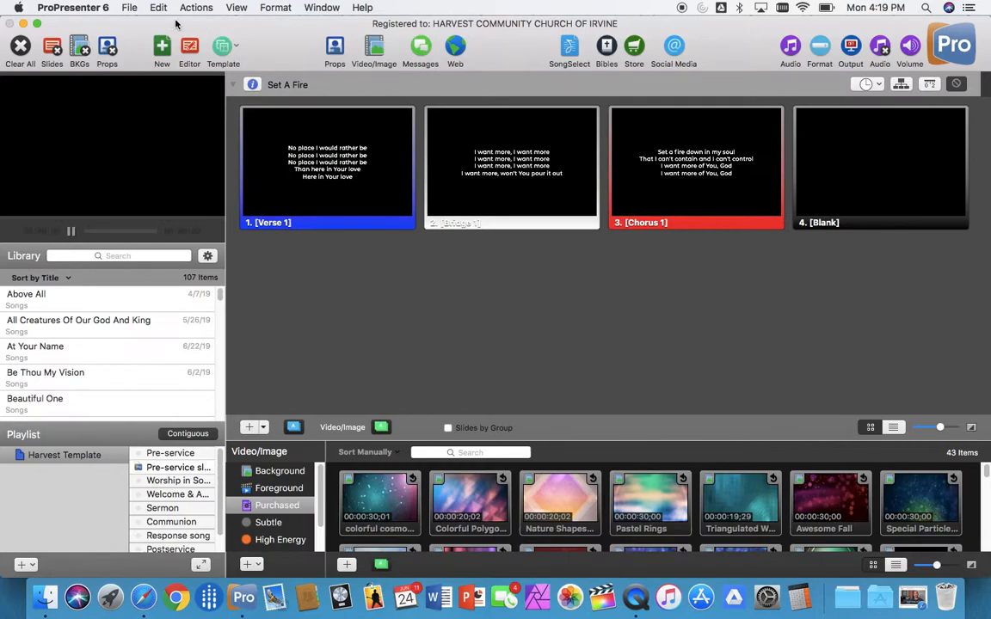
- Import the playlist file "Harvest 6-30-19 test.pro6plx" from the Downloads folder
{"action": "left_click", "coordinate": [130, 8]}
{"action": "mouse_move", "coordinate": [167, 42]}
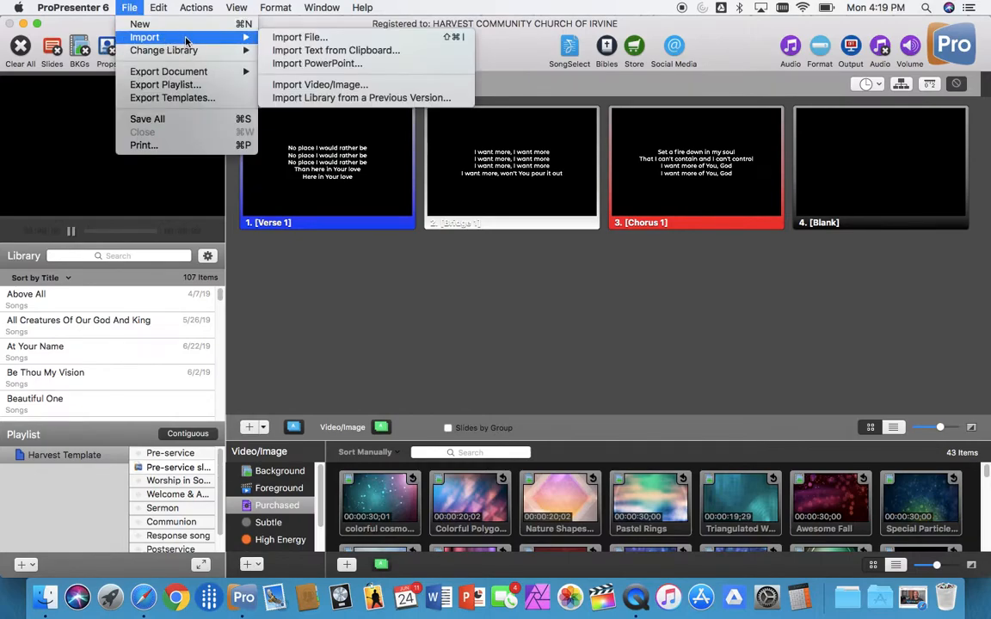
{"action": "left_click", "coordinate": [264, 36]}
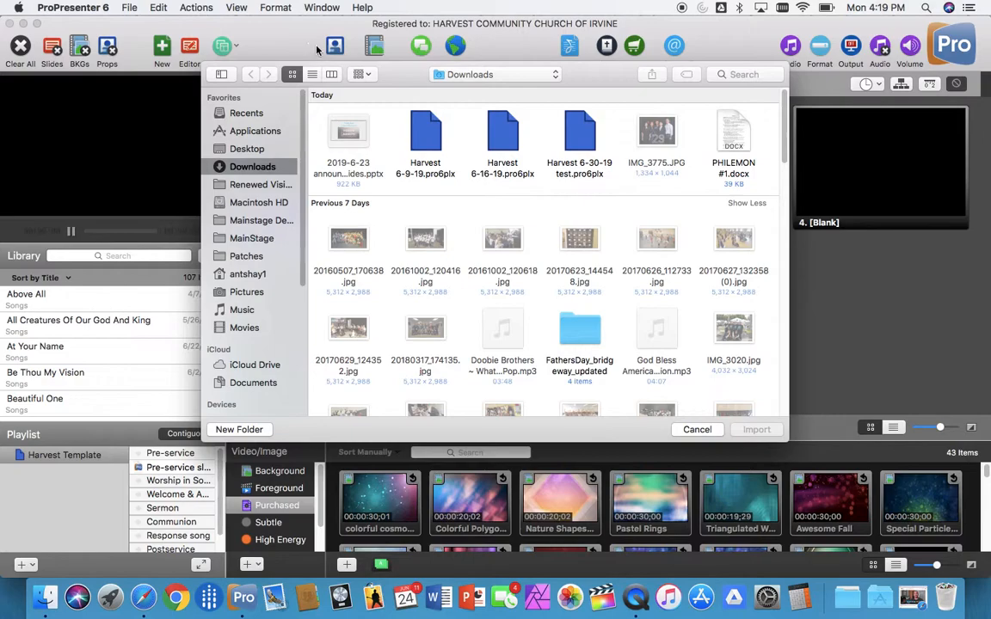
{"action": "left_click", "coordinate": [579, 140]}
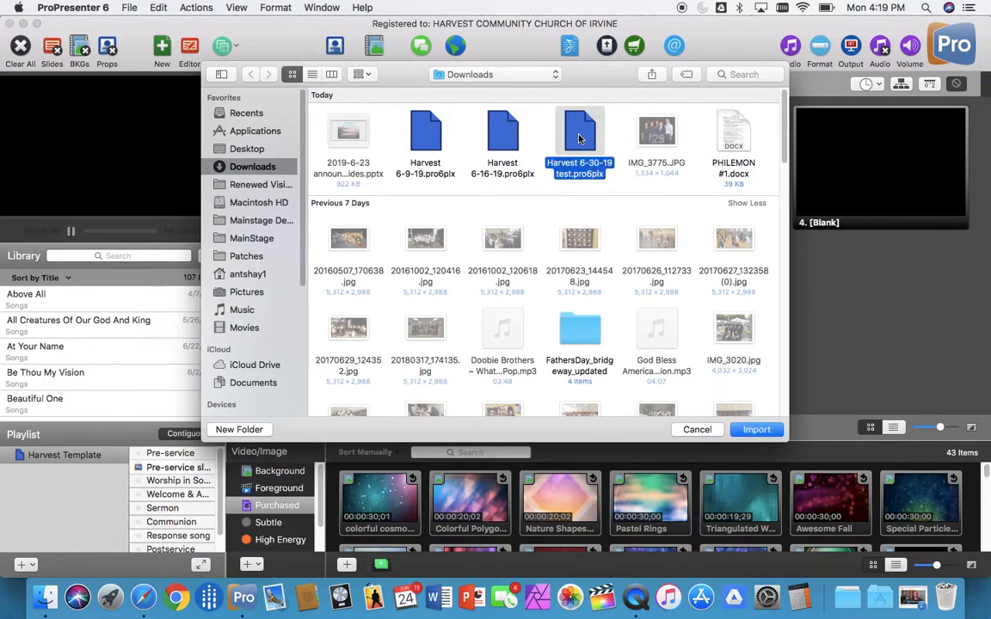
{"action": "left_click", "coordinate": [754, 430]}
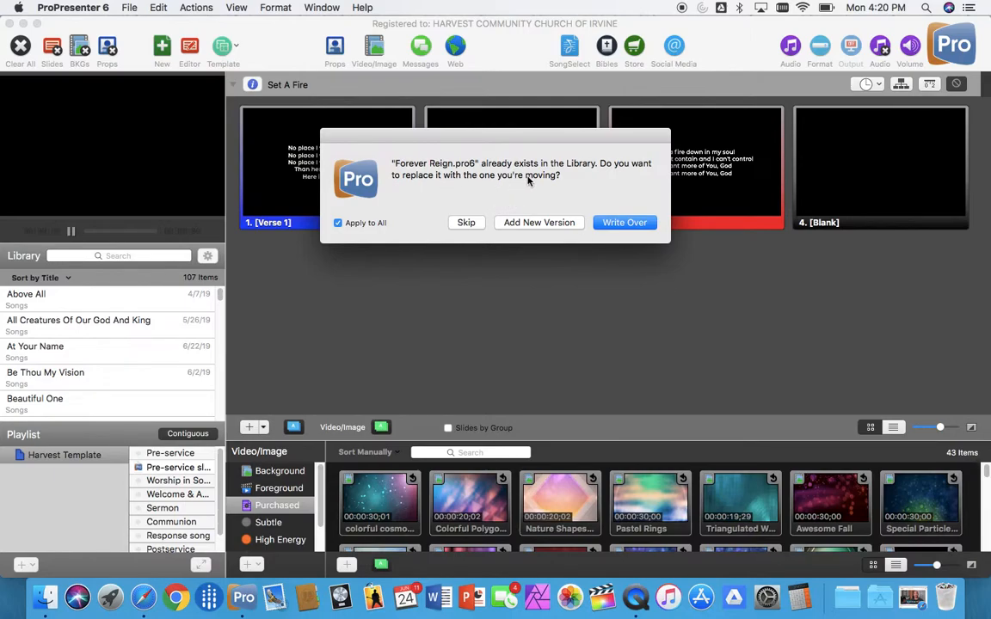
- Write over all duplicate library songs and media files with the imported versions
{"action": "left_click", "coordinate": [629, 223]}
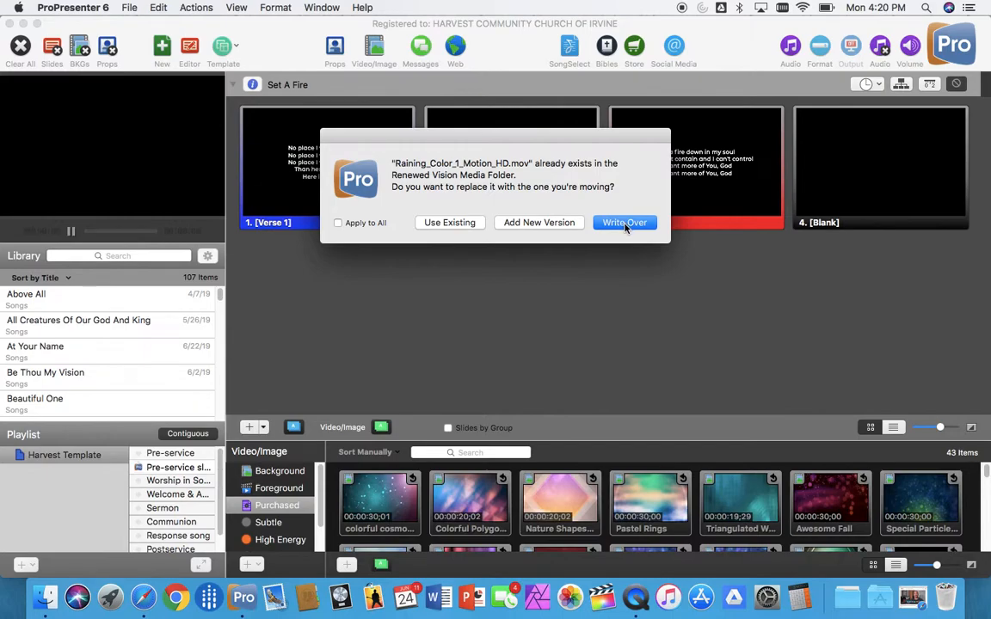
{"action": "left_click", "coordinate": [338, 224]}
{"action": "left_click", "coordinate": [624, 223]}
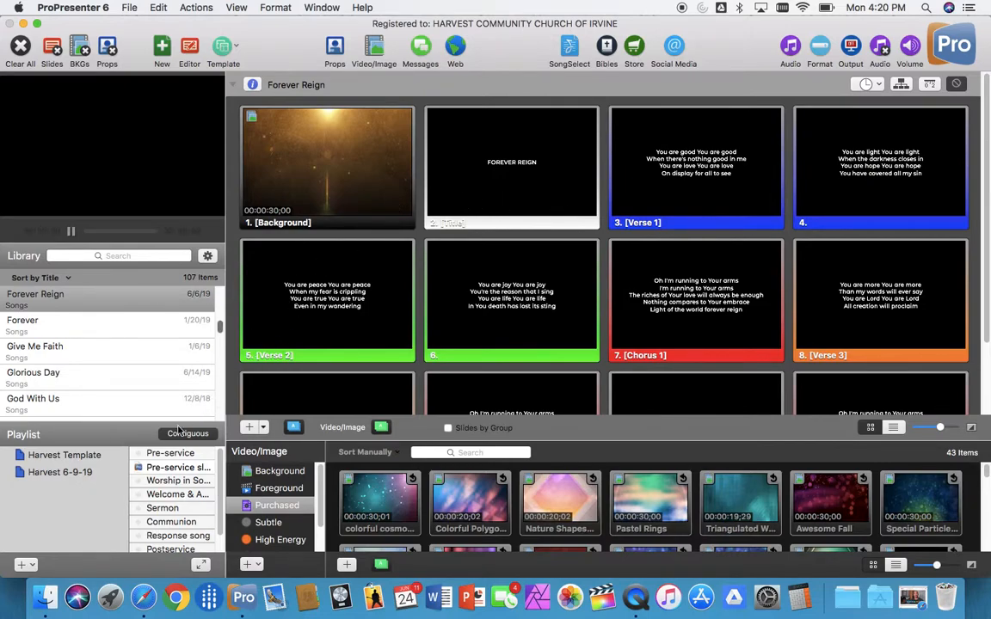
- Open the imported Harvest 6-9-19 playlist and look through its service items
{"action": "left_click", "coordinate": [52, 474]}
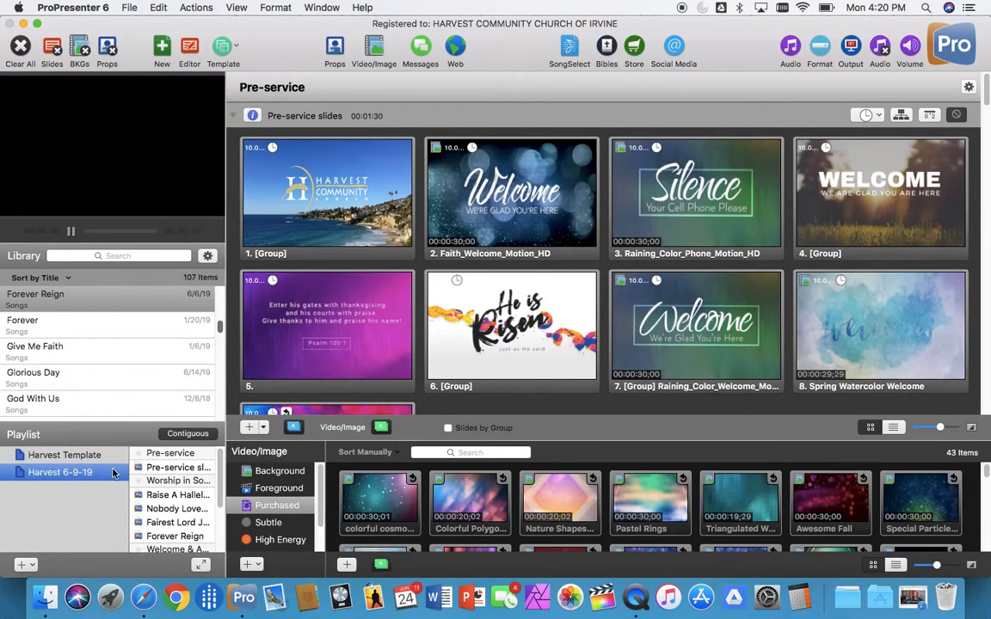
{"action": "scroll", "coordinate": [159, 475], "scroll_direction": "down", "scroll_amount": 1}
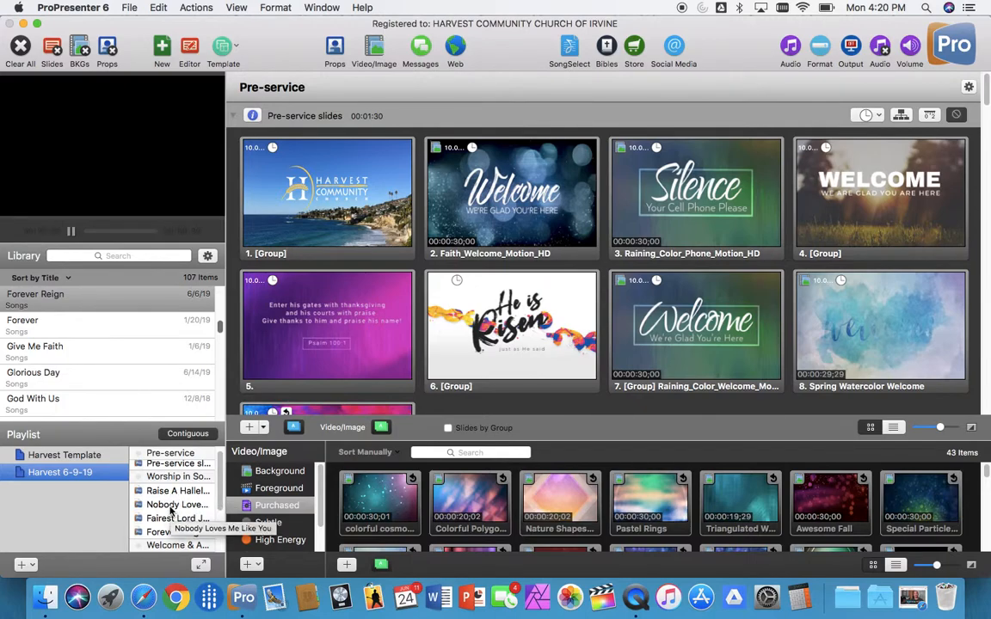
{"action": "scroll", "coordinate": [172, 511], "scroll_direction": "down", "scroll_amount": 4}
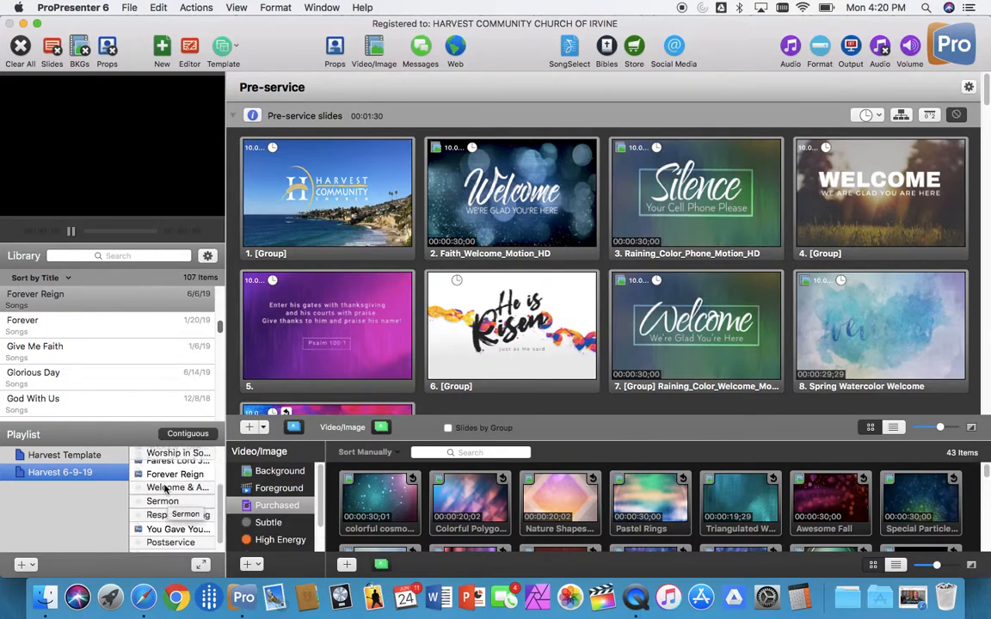
{"action": "scroll", "coordinate": [172, 486], "scroll_direction": "up", "scroll_amount": 5}
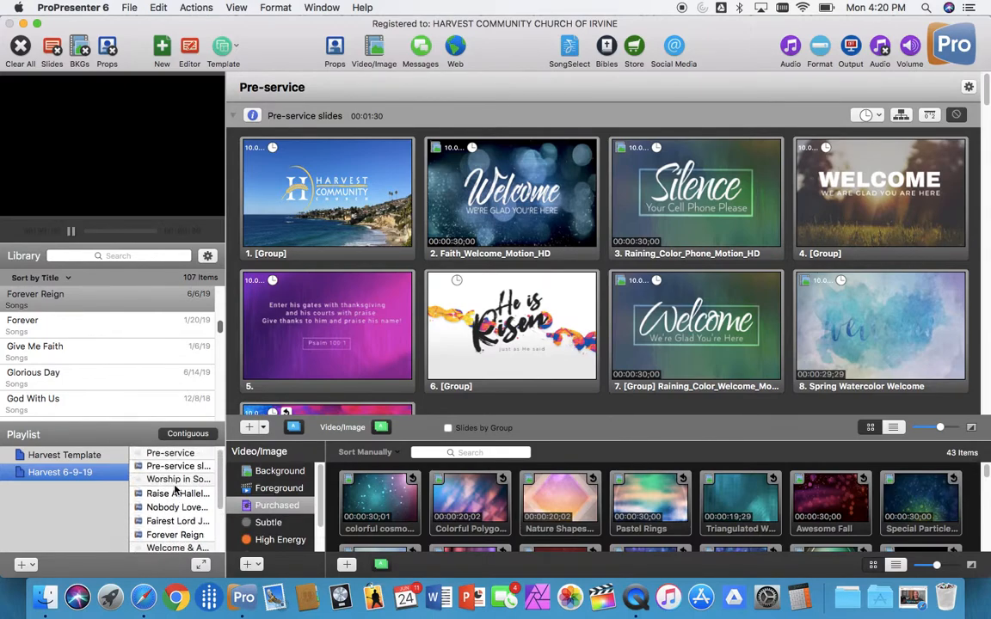
{"action": "scroll", "coordinate": [175, 489], "scroll_direction": "down", "scroll_amount": 4}
{"action": "scroll", "coordinate": [175, 489], "scroll_direction": "up", "scroll_amount": 4}
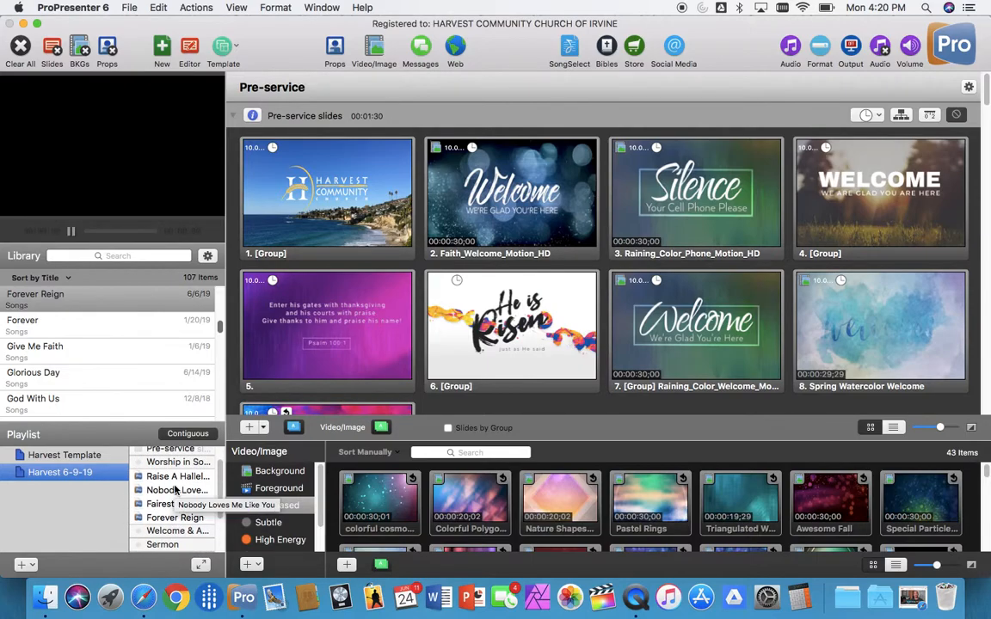
- Go to Raise A Hallelujah in the playlist and send its Background and Title slides live
{"action": "left_click", "coordinate": [175, 478]}
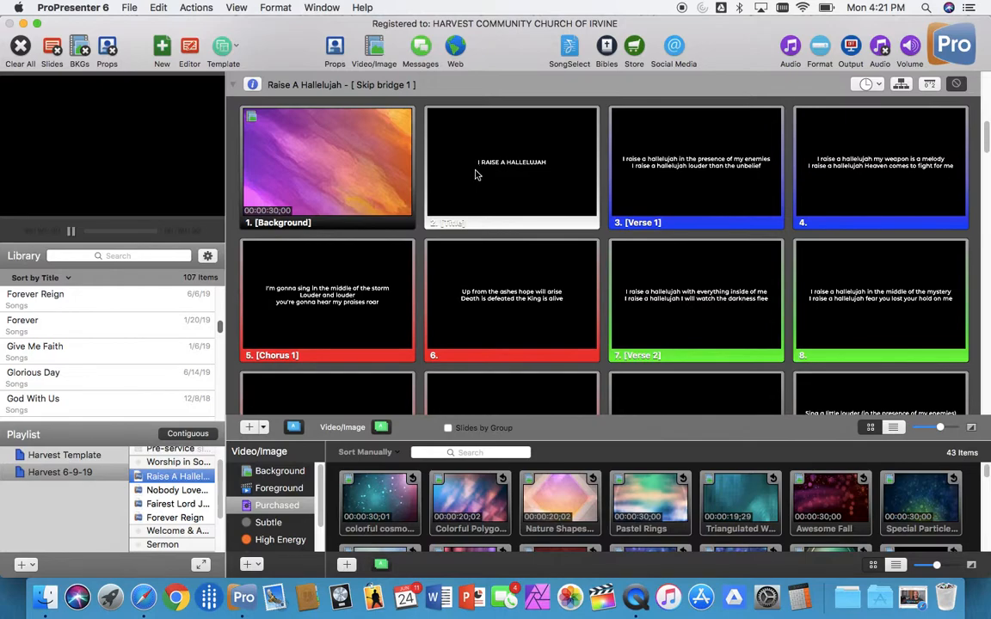
{"action": "key", "text": "super+a"}
{"action": "left_click", "coordinate": [407, 170]}
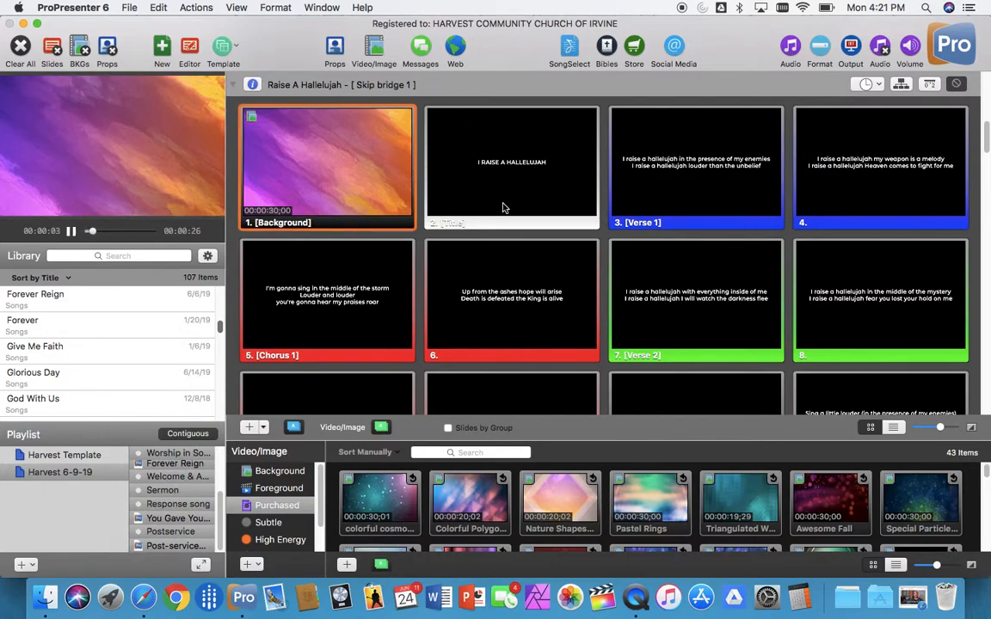
{"action": "left_click", "coordinate": [503, 203]}
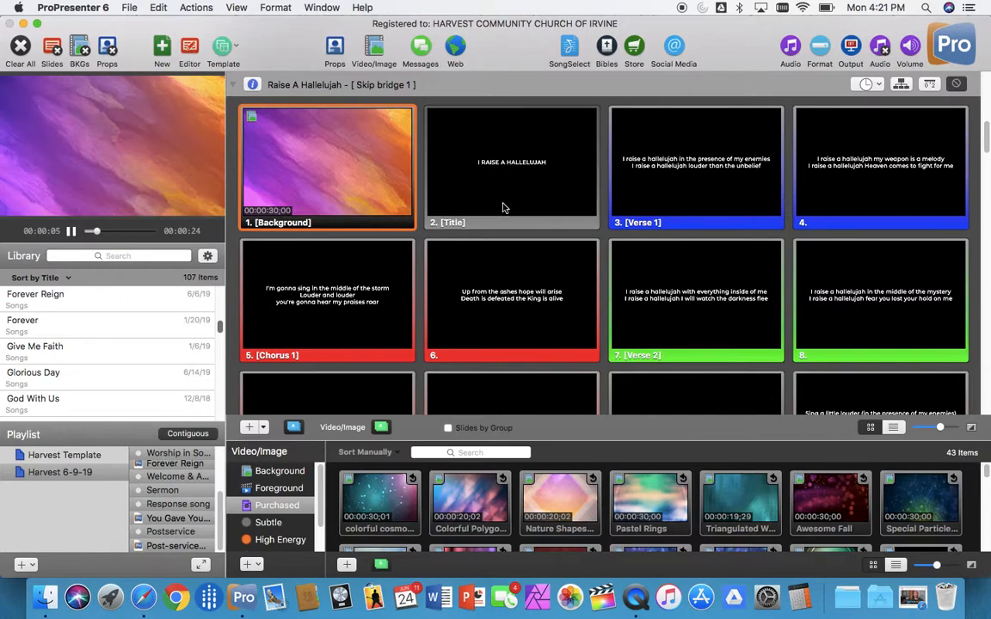
- Apply Template 1 from "2 Harvest CMG Sans Semi Bold 65" to all slides of the playlist's documents
{"action": "key", "text": "super+a"}
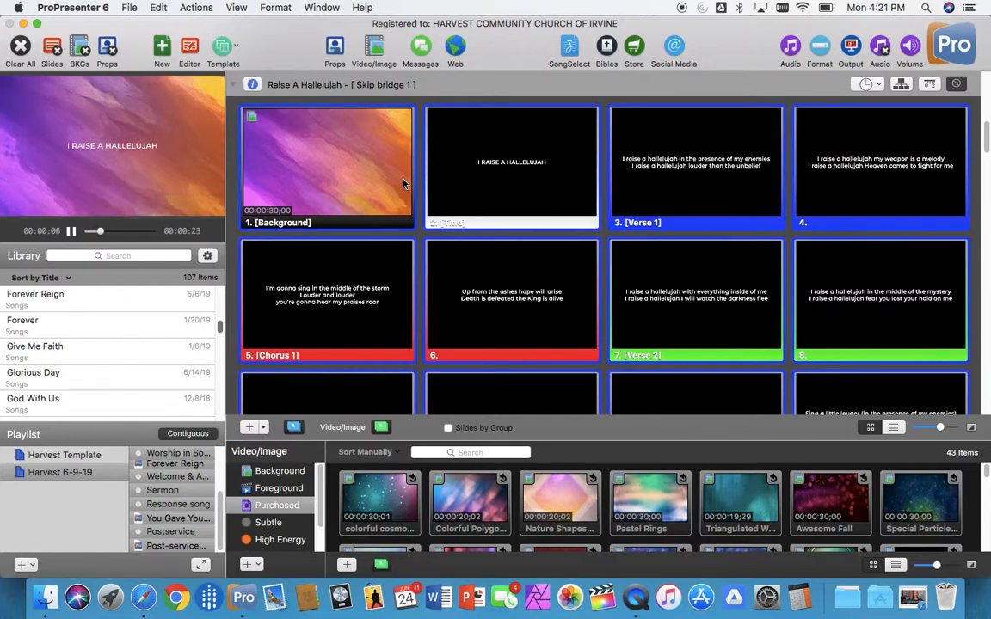
{"action": "right_click", "coordinate": [487, 176]}
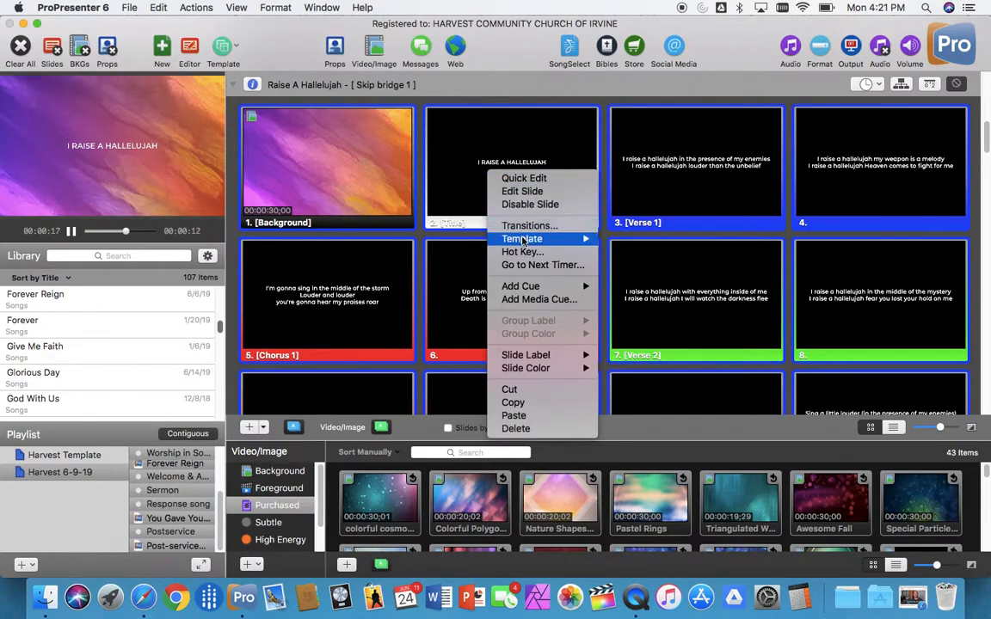
{"action": "mouse_move", "coordinate": [523, 242]}
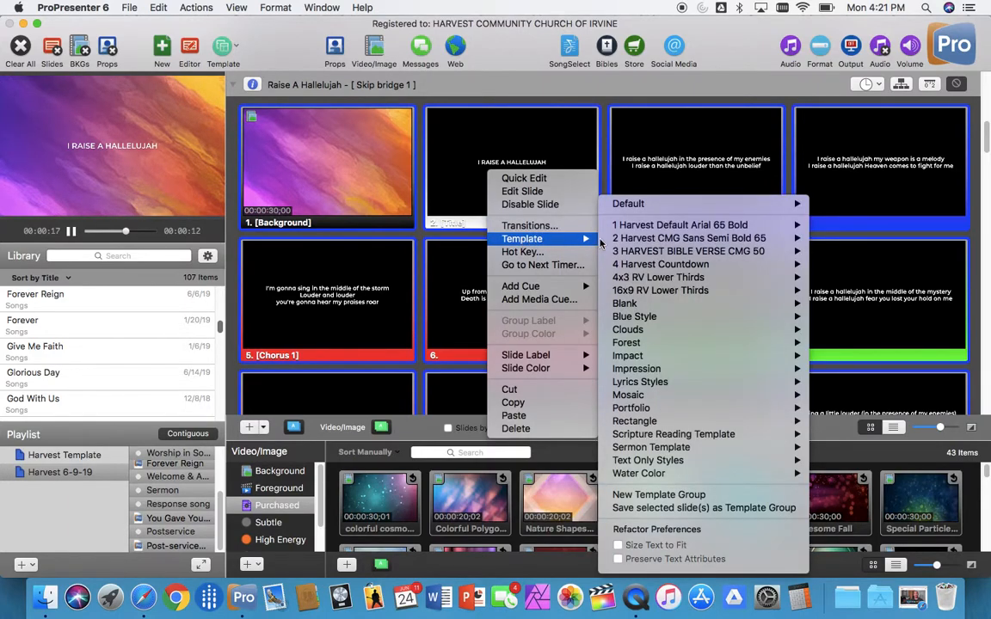
{"action": "mouse_move", "coordinate": [651, 241]}
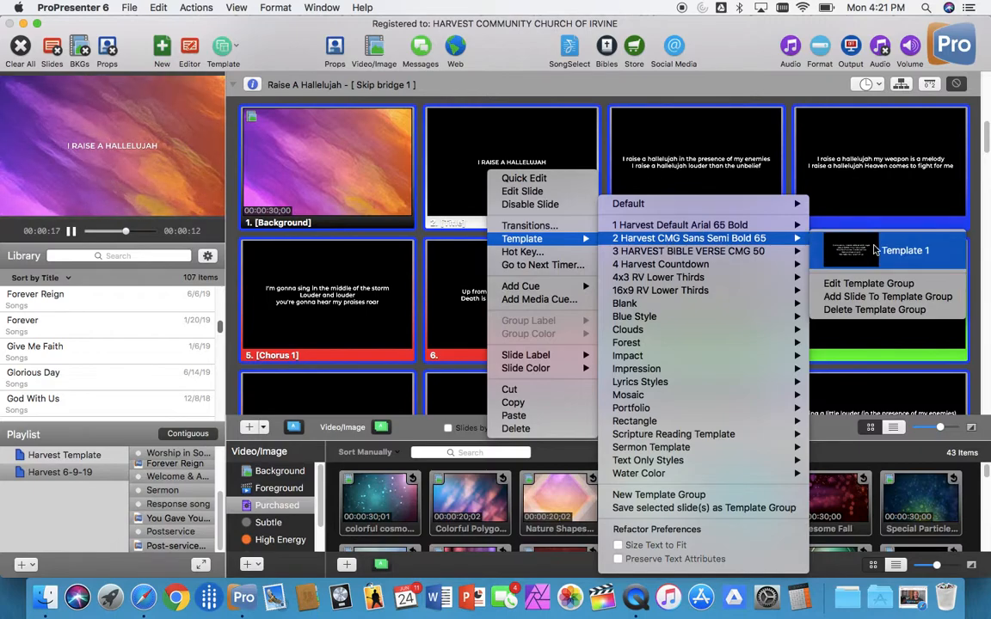
{"action": "left_click", "coordinate": [903, 250]}
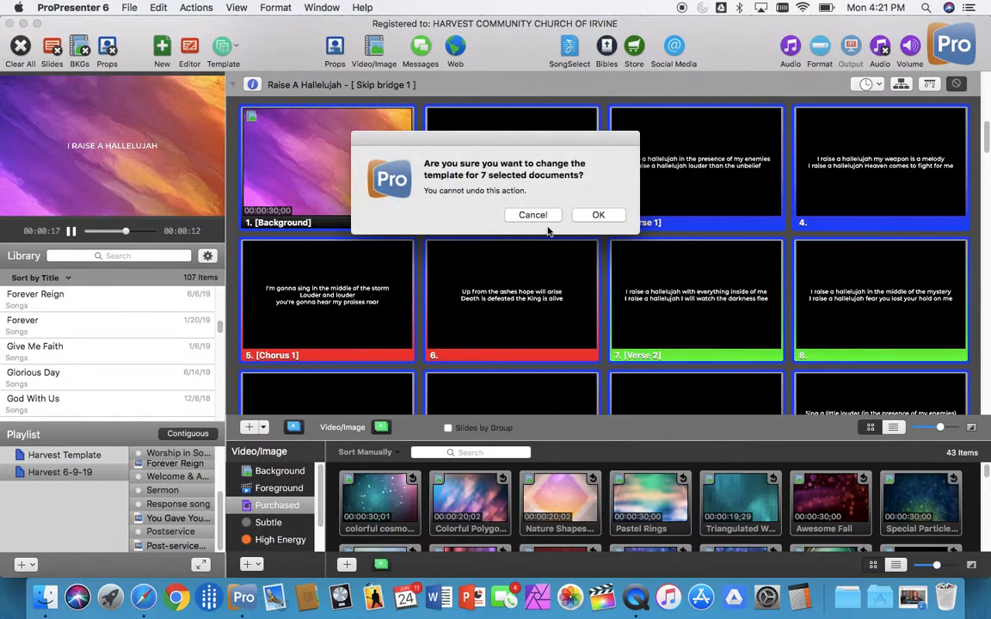
{"action": "left_click", "coordinate": [597, 217]}
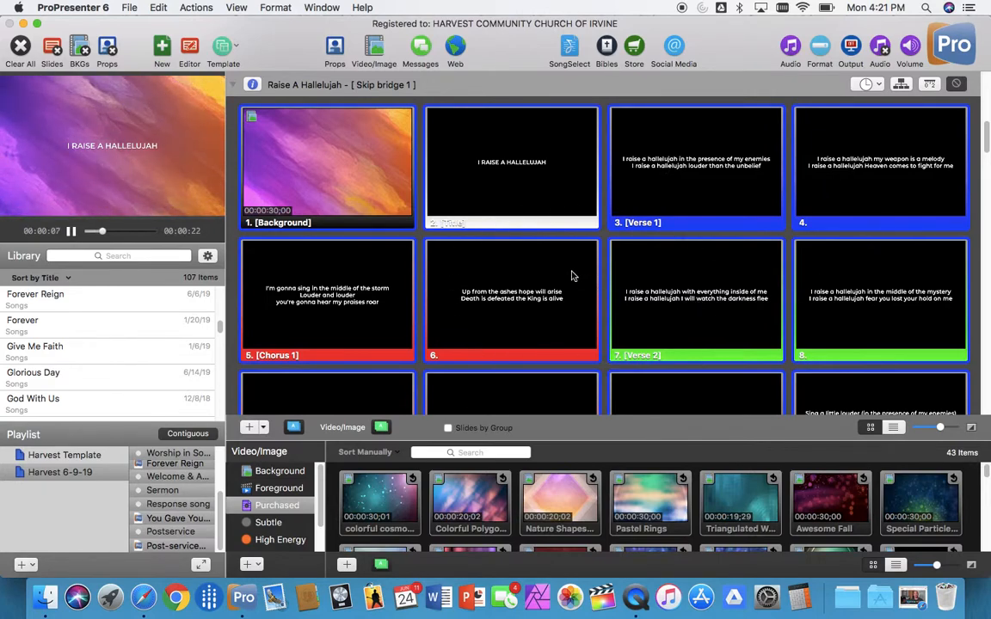
- Show the Title slide again and review the Raise A Hallelujah slides with the applied template
{"action": "left_click", "coordinate": [498, 199]}
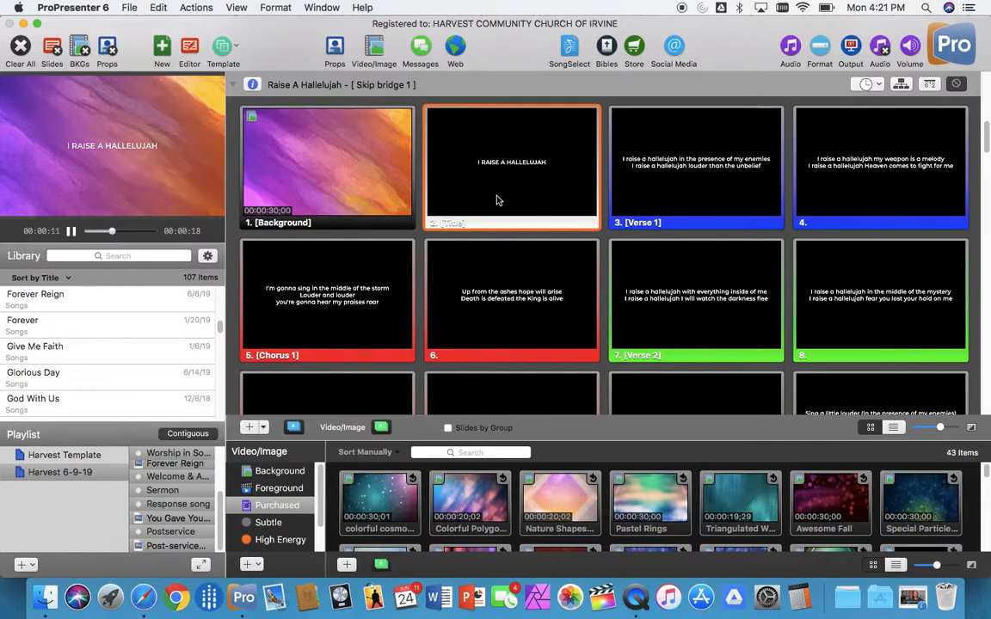
{"action": "scroll", "coordinate": [499, 201], "scroll_direction": "down", "scroll_amount": 1}
{"action": "scroll", "coordinate": [498, 198], "scroll_direction": "down", "scroll_amount": 4}
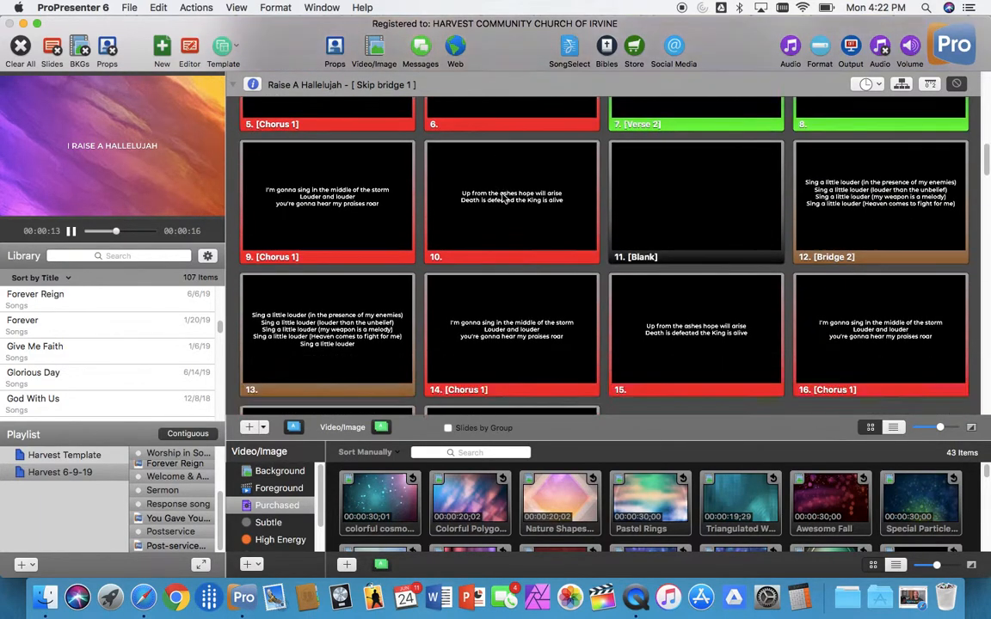
{"action": "scroll", "coordinate": [504, 199], "scroll_direction": "up", "scroll_amount": 2}
{"action": "scroll", "coordinate": [506, 201], "scroll_direction": "up", "scroll_amount": 3}
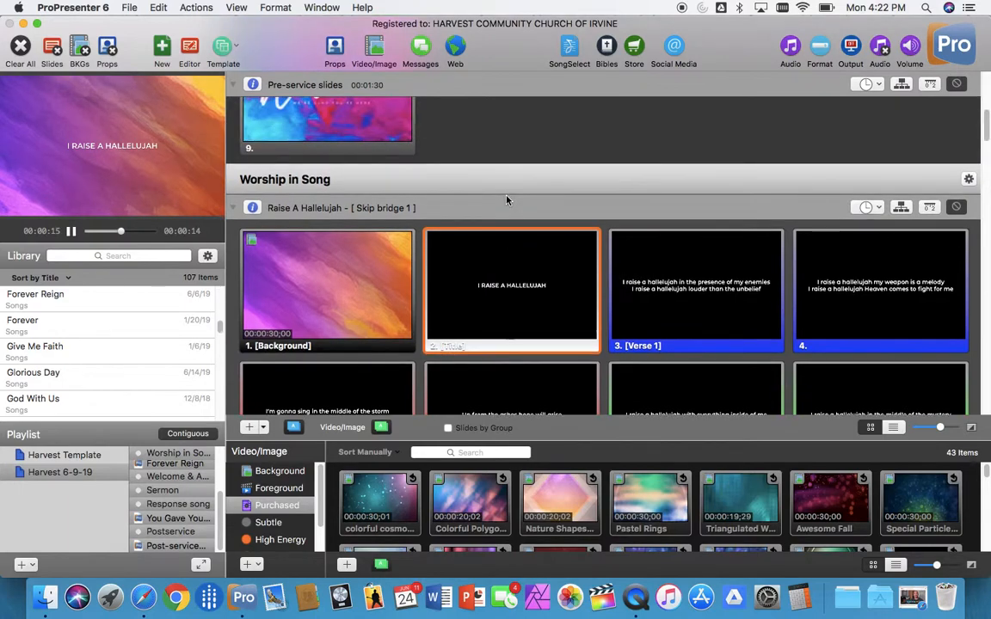
{"action": "scroll", "coordinate": [506, 199], "scroll_direction": "down", "scroll_amount": 1}
{"action": "scroll", "coordinate": [506, 201], "scroll_direction": "down", "scroll_amount": 4}
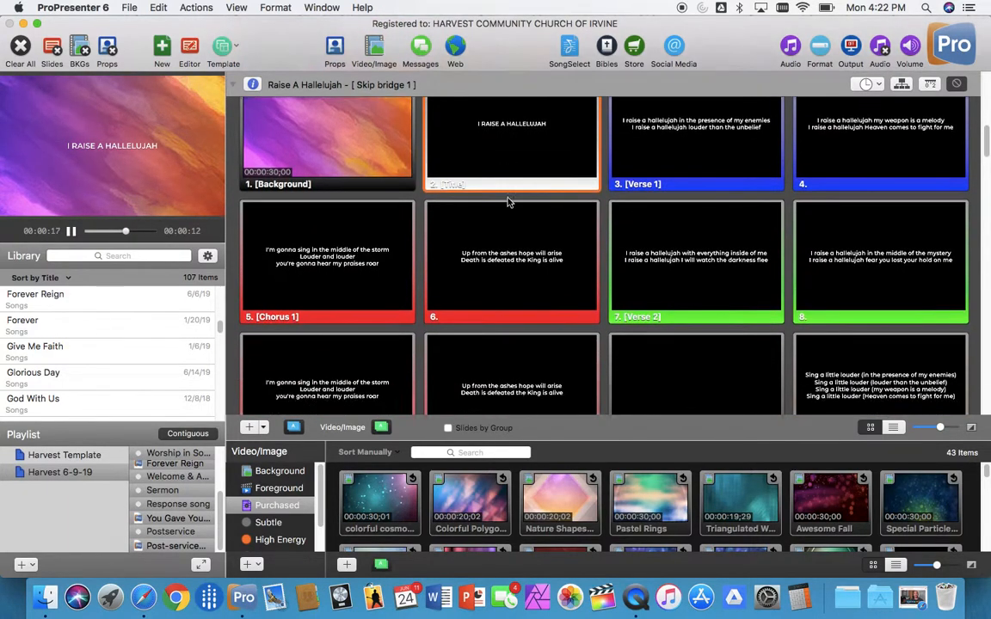
{"action": "scroll", "coordinate": [507, 203], "scroll_direction": "up", "scroll_amount": 2}
{"action": "scroll", "coordinate": [508, 203], "scroll_direction": "up", "scroll_amount": 2}
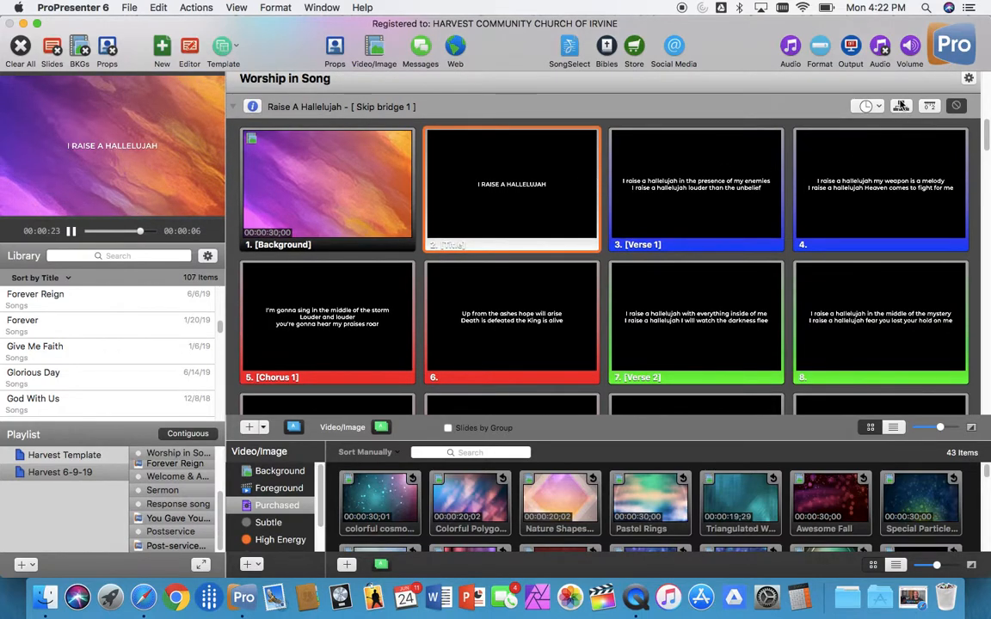
- Display the group arrangement of Raise A Hallelujah
{"action": "left_click", "coordinate": [902, 108]}
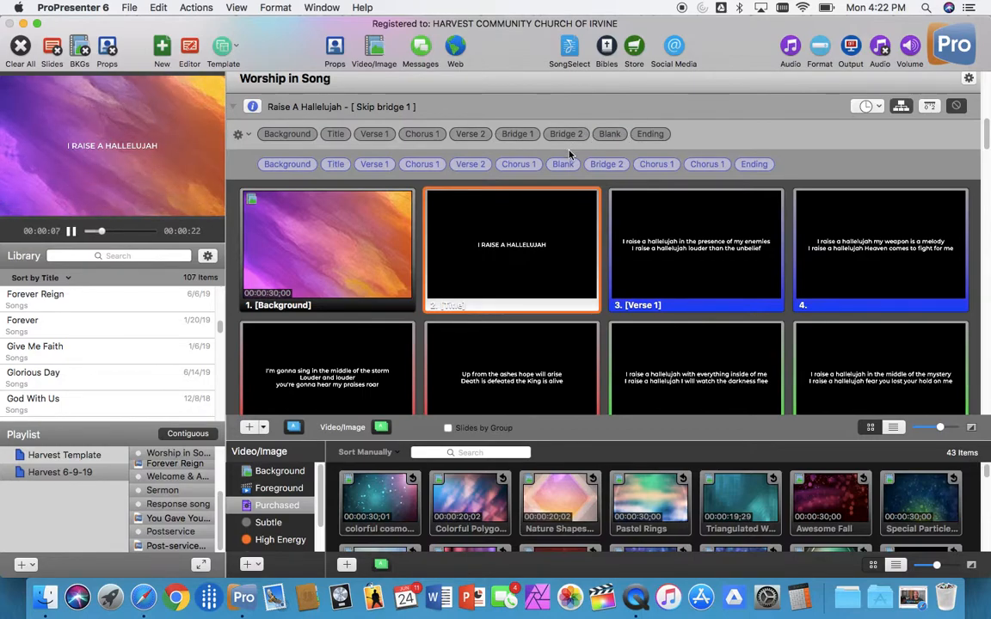
{"action": "scroll", "coordinate": [566, 164], "scroll_direction": "down", "scroll_amount": 1}
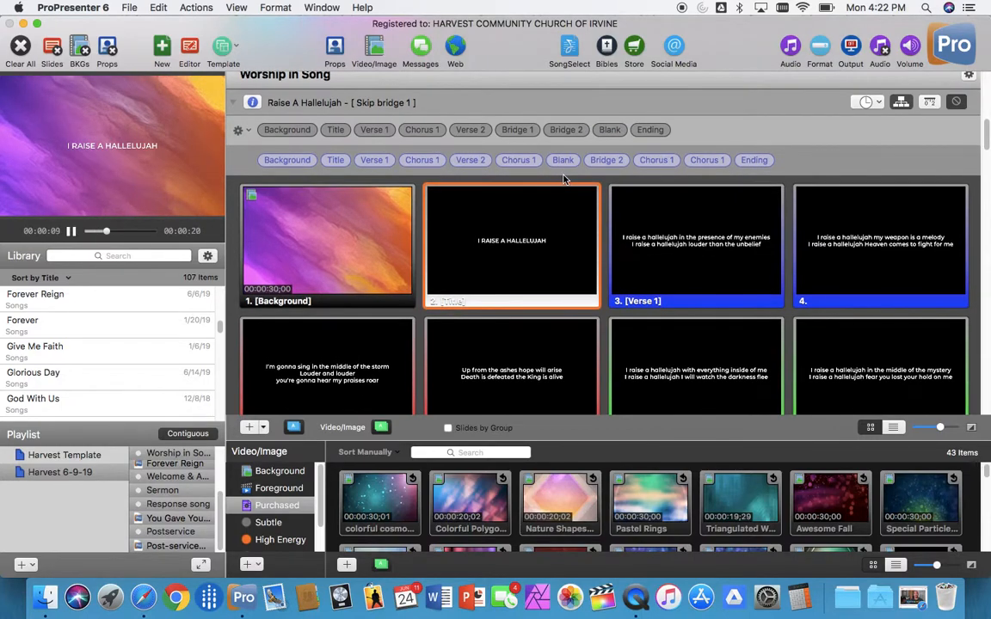
{"action": "scroll", "coordinate": [564, 179], "scroll_direction": "down", "scroll_amount": 2}
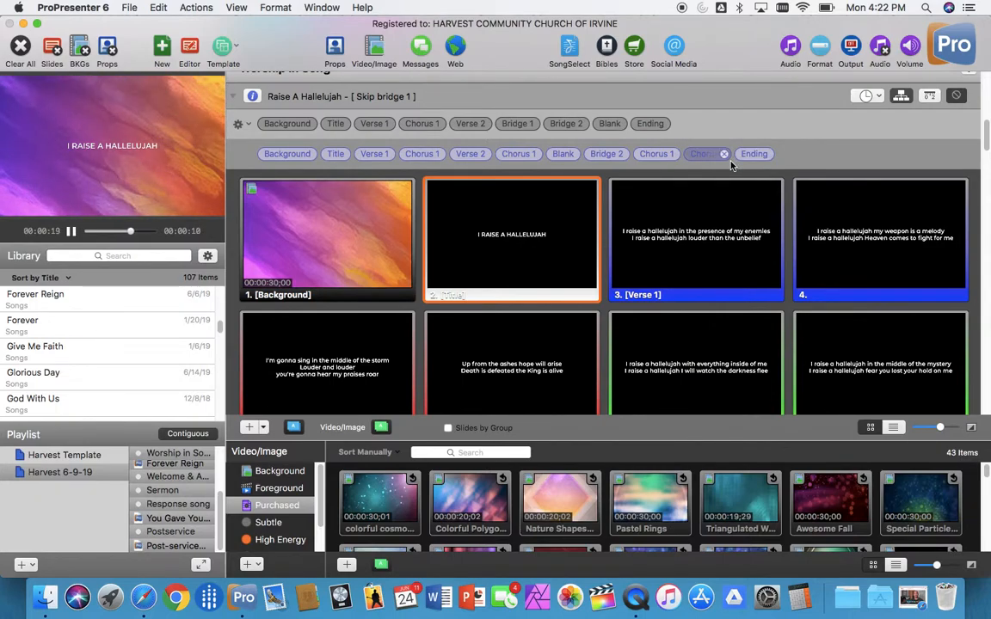
- Add another Chorus 1 before Ending in the Raise A Hallelujah arrangement and check the resulting slide order
{"action": "left_click_drag", "start_coordinate": [422, 123], "coordinate": [738, 158]}
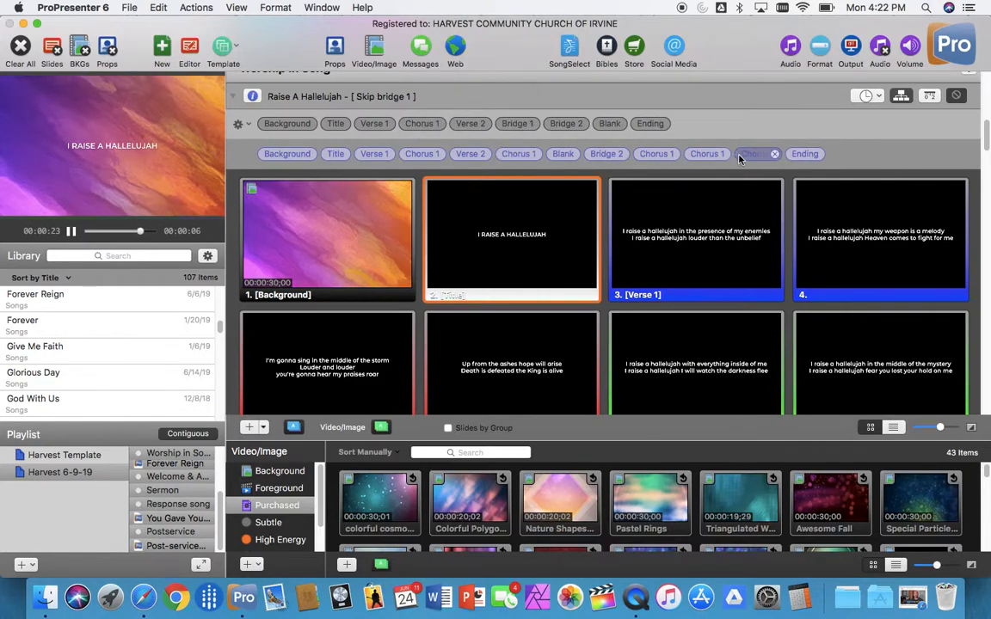
{"action": "scroll", "coordinate": [774, 288], "scroll_direction": "down", "scroll_amount": 5}
{"action": "scroll", "coordinate": [752, 297], "scroll_direction": "down", "scroll_amount": 10}
{"action": "scroll", "coordinate": [725, 296], "scroll_direction": "up", "scroll_amount": 2}
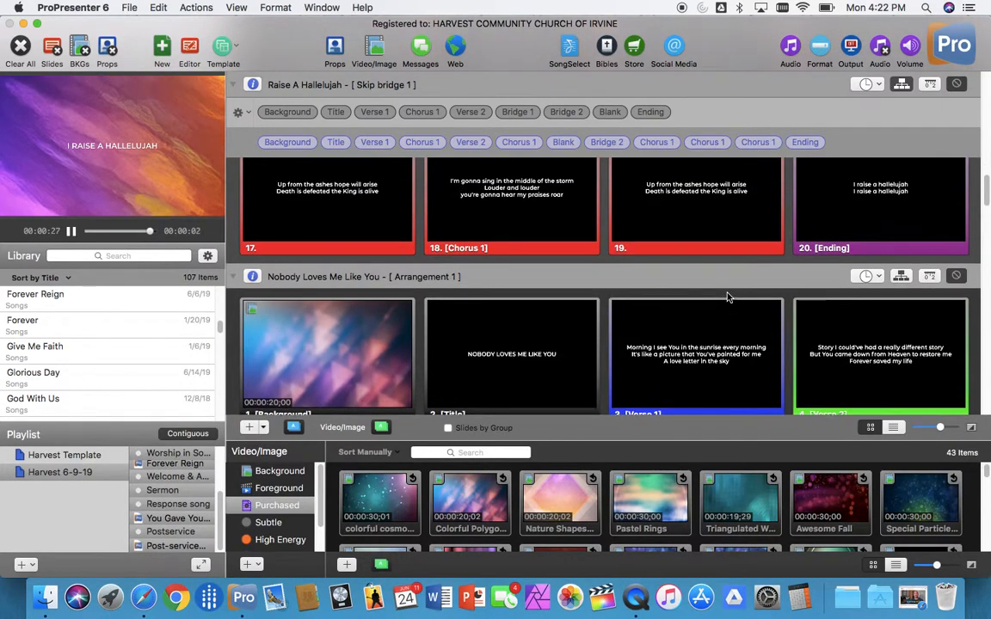
{"action": "scroll", "coordinate": [727, 297], "scroll_direction": "up", "scroll_amount": 6}
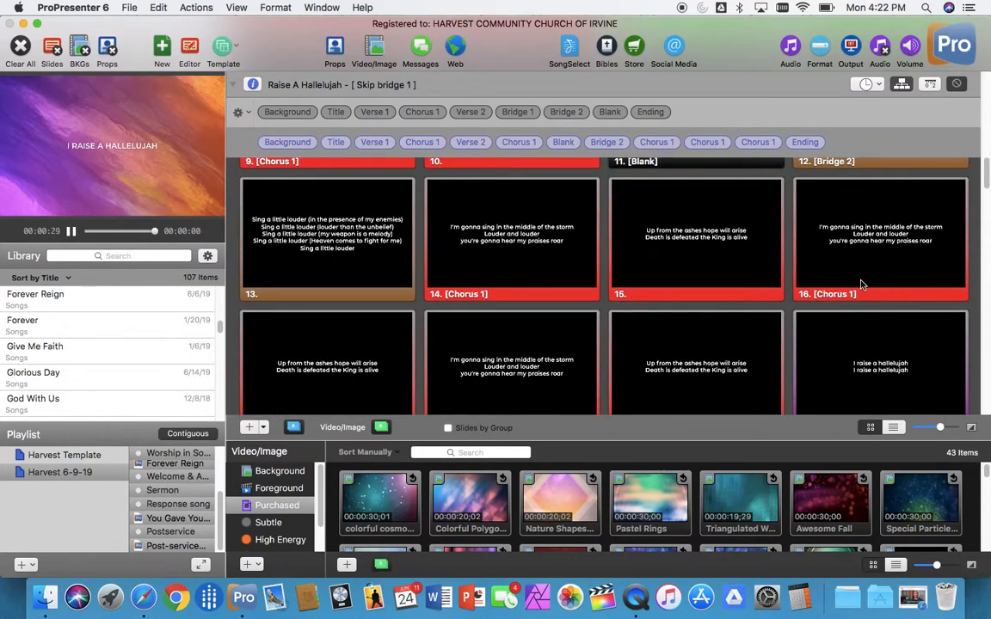
{"action": "scroll", "coordinate": [586, 325], "scroll_direction": "down", "scroll_amount": 1}
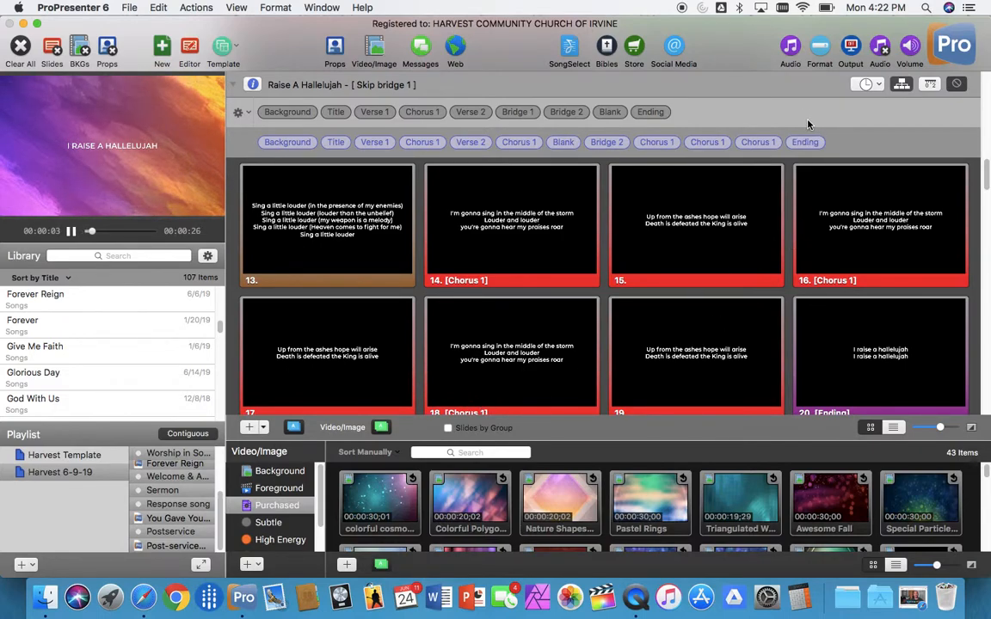
- Remove the extra Chorus 1 just before Ending from the Raise A Hallelujah arrangement
{"action": "mouse_move", "coordinate": [758, 141]}
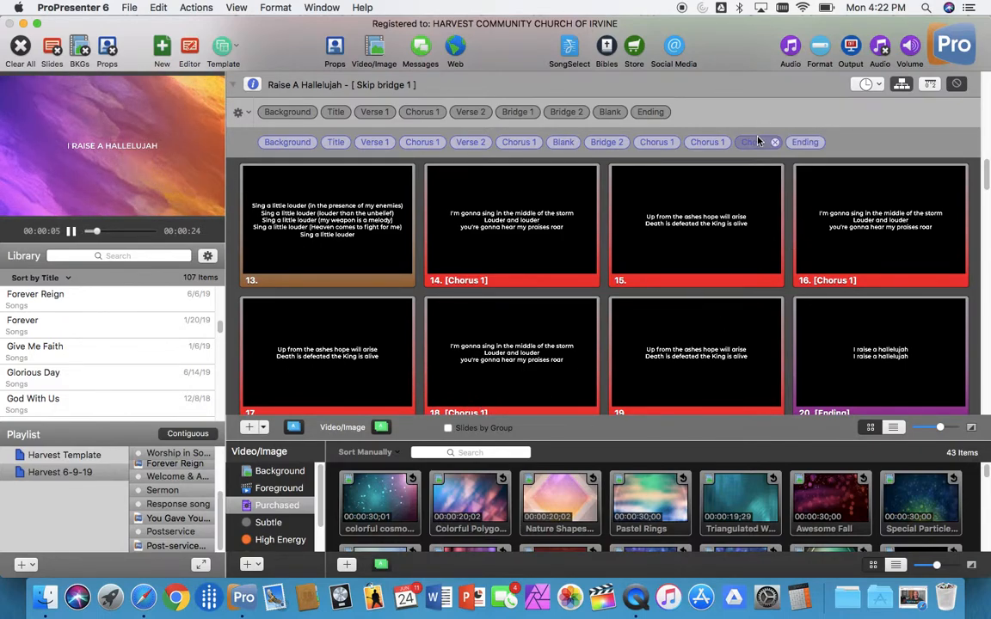
{"action": "left_click", "coordinate": [775, 143]}
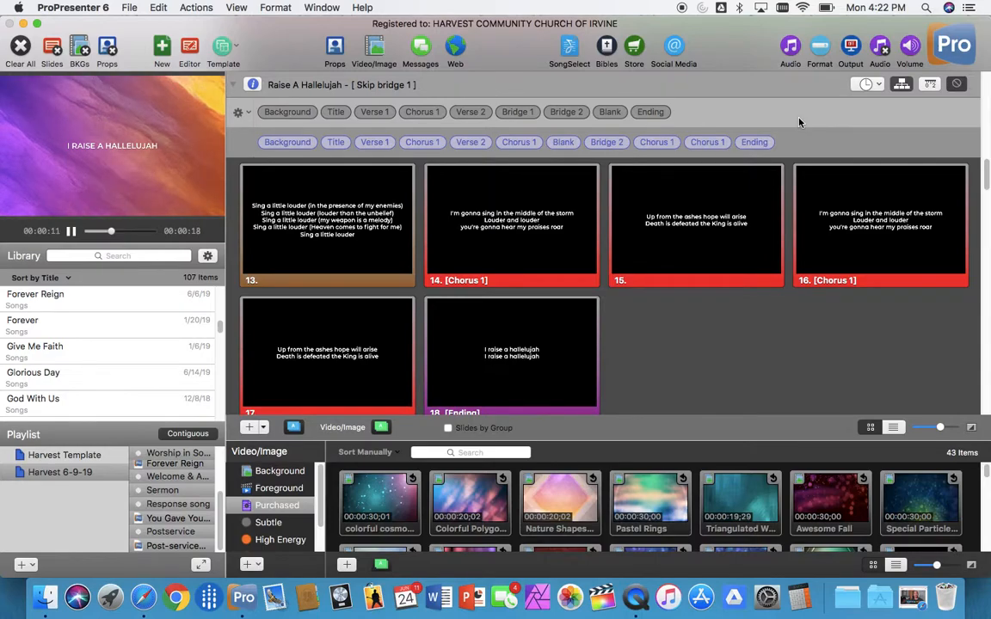
{"action": "scroll", "coordinate": [799, 123], "scroll_direction": "up", "scroll_amount": 3}
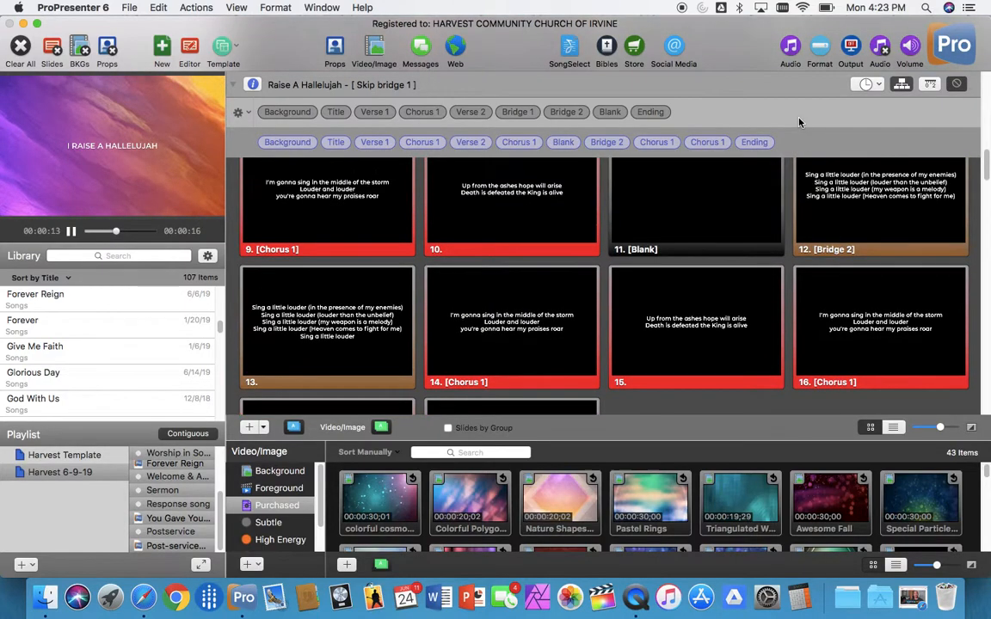
- Switch Raise A Hallelujah to the Harvest arrangement and check its slides around Bridge 1
{"action": "scroll", "coordinate": [799, 122], "scroll_direction": "up", "scroll_amount": 5}
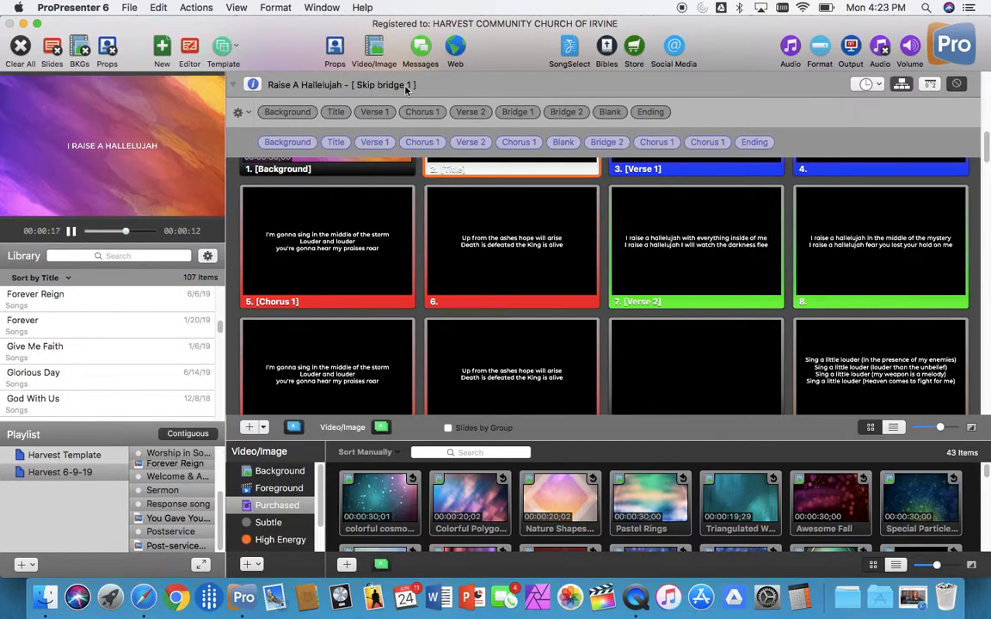
{"action": "left_click", "coordinate": [245, 112]}
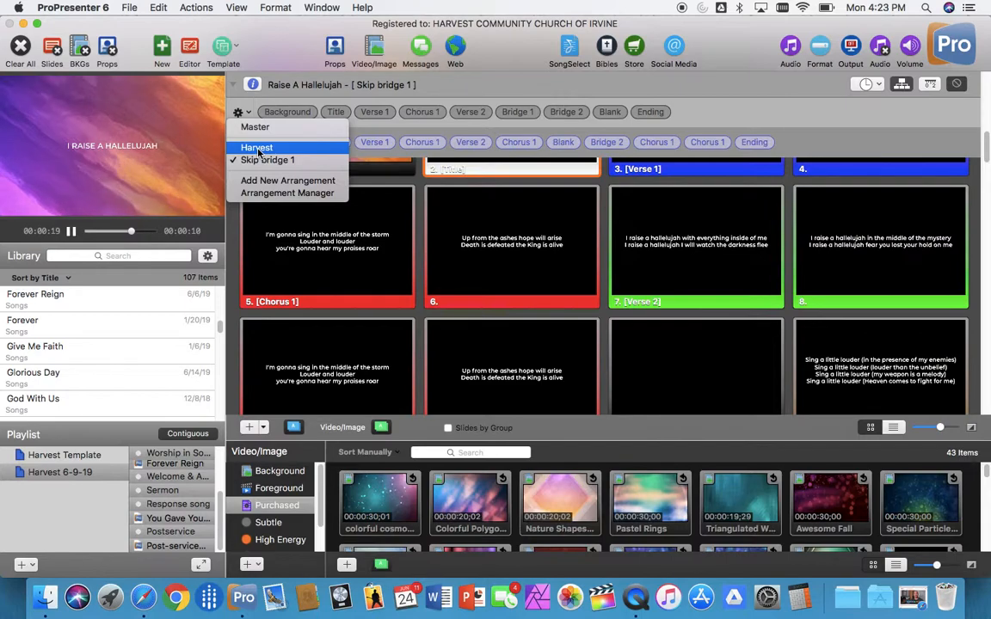
{"action": "left_click", "coordinate": [257, 149]}
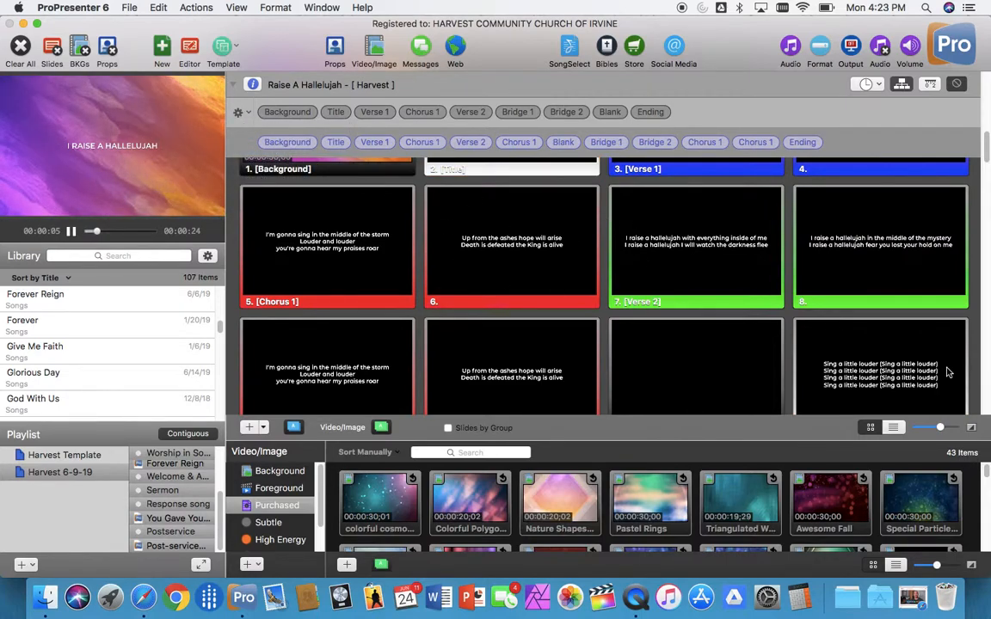
{"action": "scroll", "coordinate": [918, 344], "scroll_direction": "down", "scroll_amount": 2}
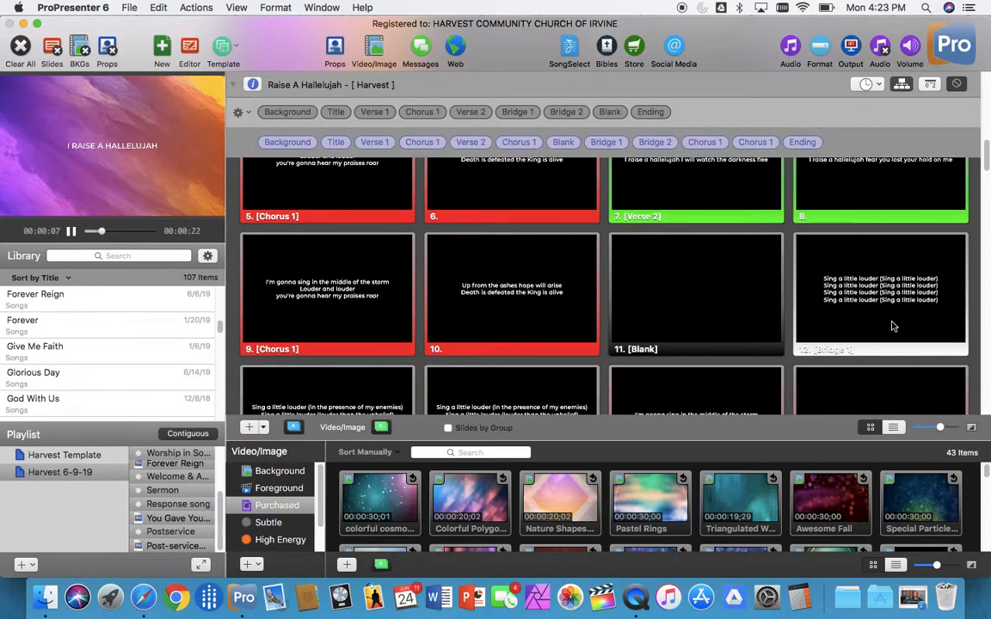
{"action": "scroll", "coordinate": [873, 310], "scroll_direction": "down", "scroll_amount": 1}
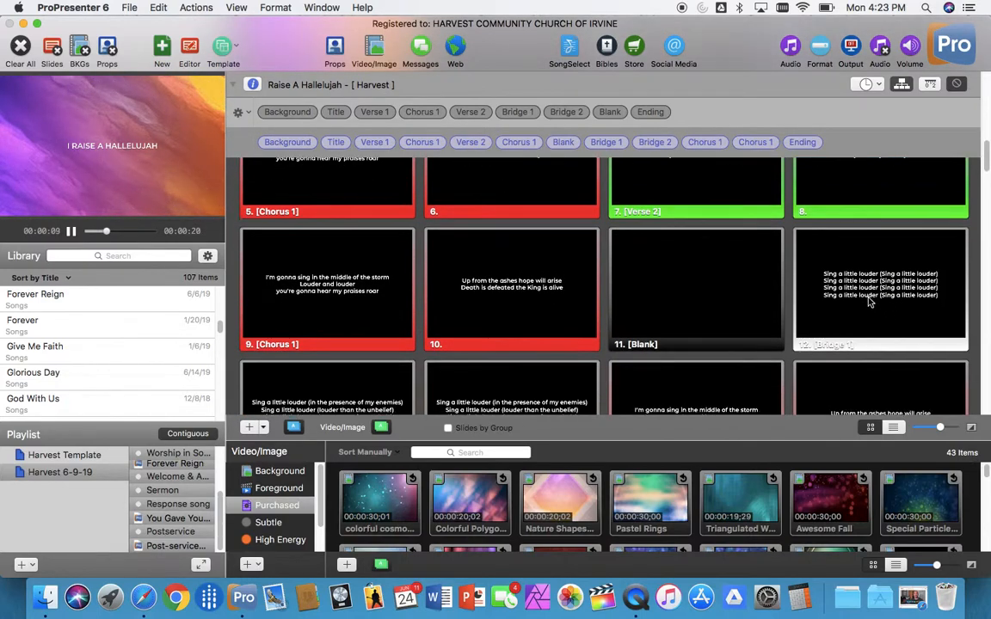
{"action": "scroll", "coordinate": [869, 301], "scroll_direction": "down", "scroll_amount": 3}
{"action": "scroll", "coordinate": [868, 303], "scroll_direction": "up", "scroll_amount": 5}
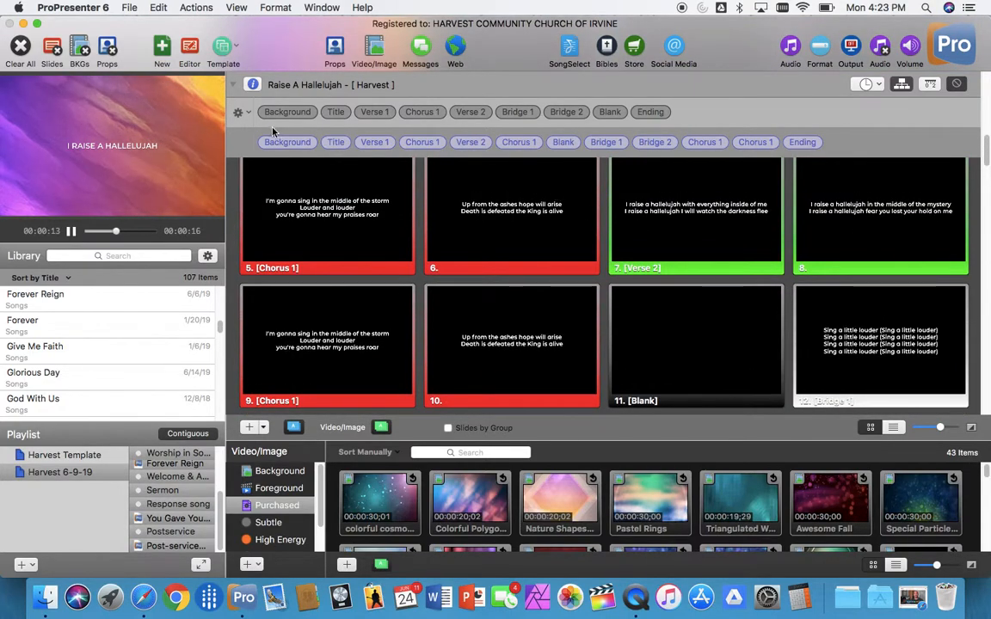
- Check which arrangements Raise A Hallelujah offers and look over its opening slides
{"action": "left_click", "coordinate": [249, 113]}
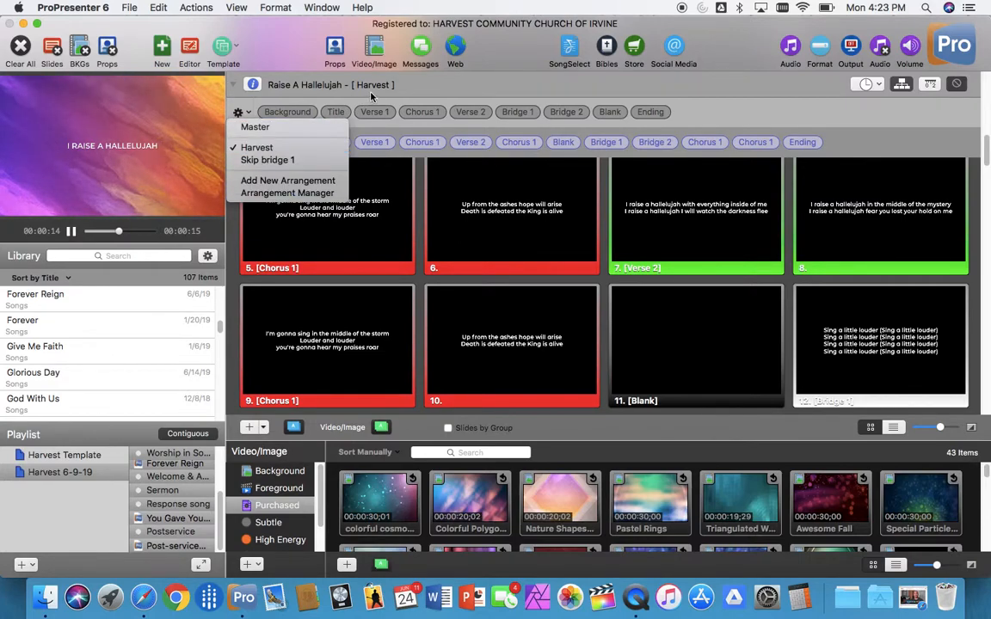
{"action": "left_click", "coordinate": [440, 90]}
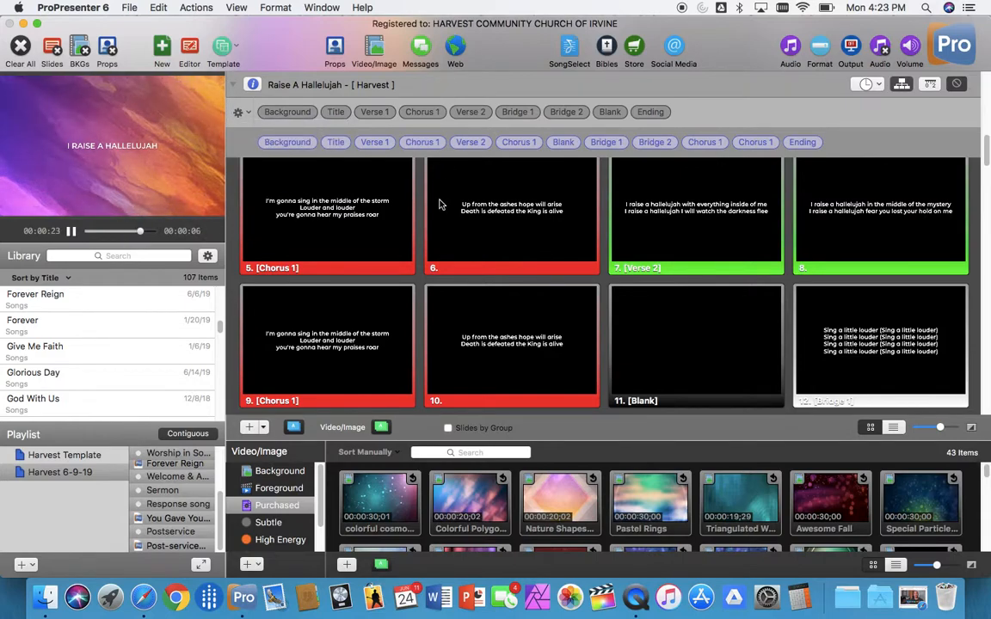
{"action": "scroll", "coordinate": [441, 207], "scroll_direction": "up", "scroll_amount": 1}
{"action": "scroll", "coordinate": [441, 207], "scroll_direction": "up", "scroll_amount": 3}
{"action": "scroll", "coordinate": [373, 214], "scroll_direction": "down", "scroll_amount": 2}
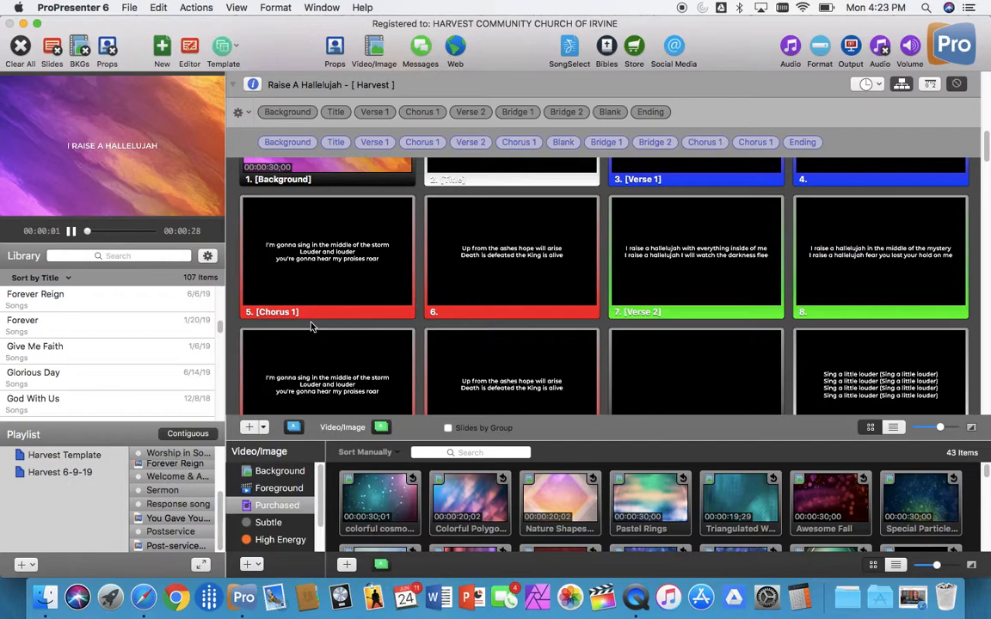
{"action": "scroll", "coordinate": [318, 250], "scroll_direction": "up", "scroll_amount": 5}
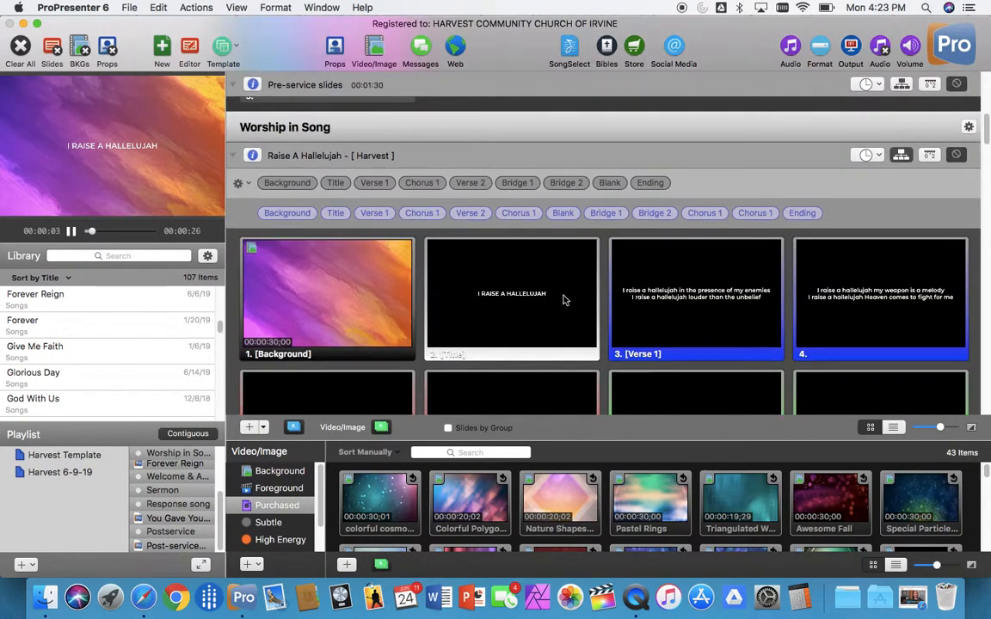
{"action": "scroll", "coordinate": [806, 298], "scroll_direction": "down", "scroll_amount": 3}
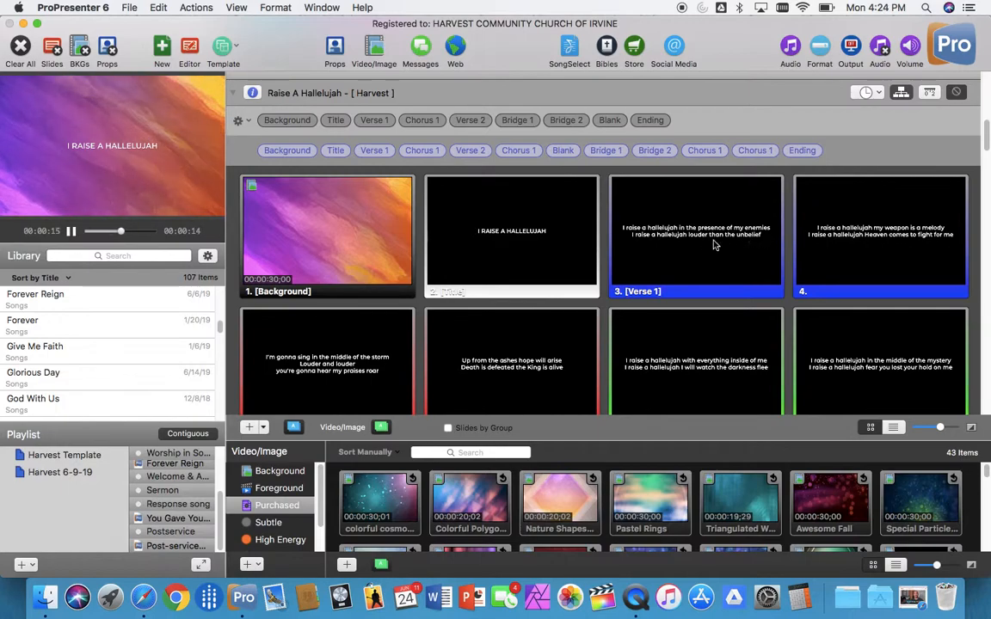
- Show the Raise A Hallelujah slides live from Verse 1 to the first Verse 2 slide, and review the rest through Ending
{"action": "left_click", "coordinate": [685, 228]}
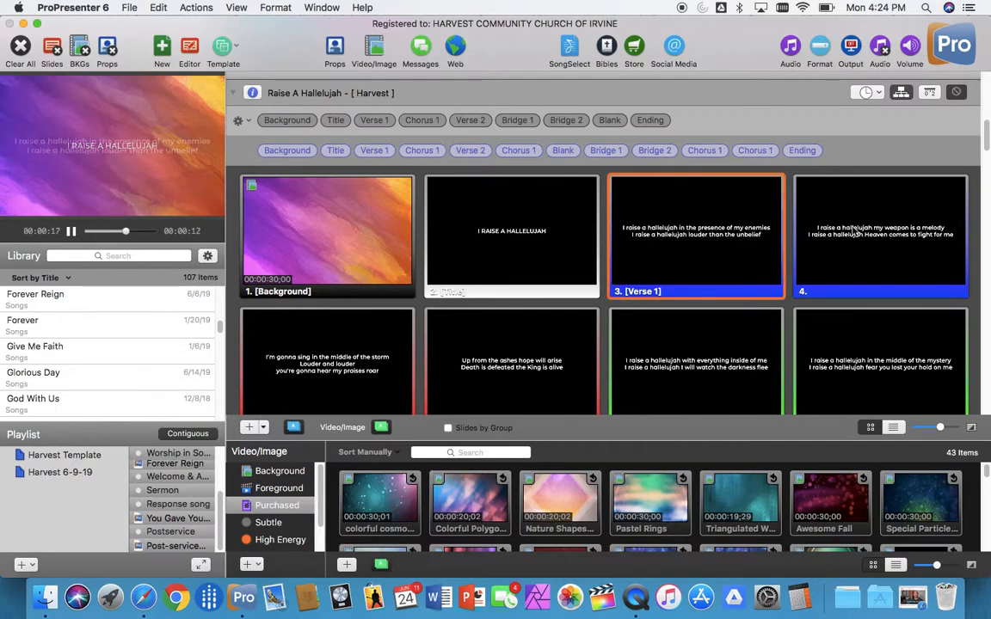
{"action": "left_click", "coordinate": [879, 232]}
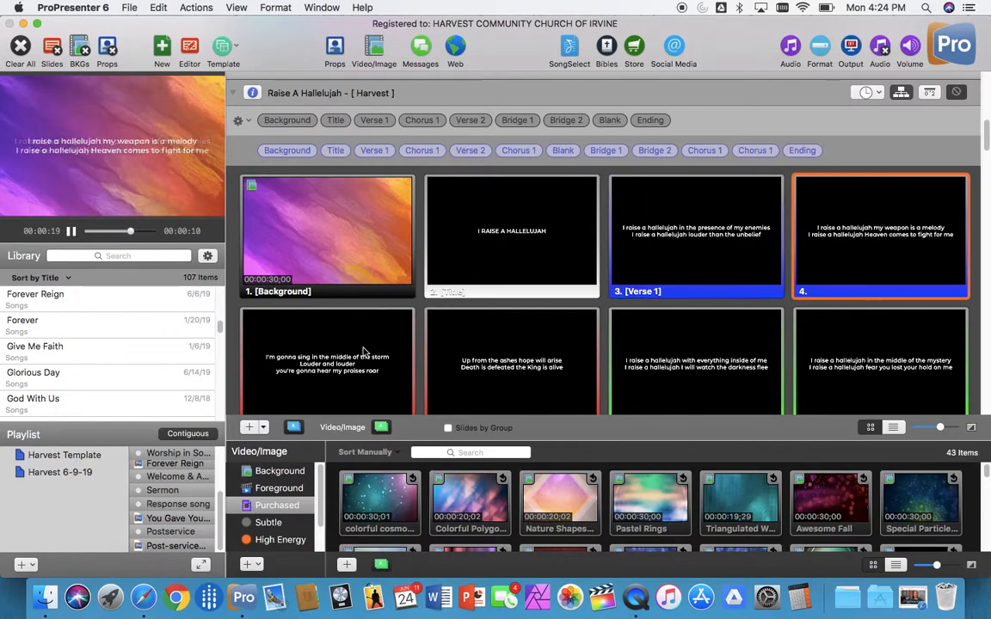
{"action": "left_click", "coordinate": [348, 372]}
{"action": "left_click", "coordinate": [435, 330]}
{"action": "key", "text": "Right"}
{"action": "scroll", "coordinate": [826, 361], "scroll_direction": "down", "scroll_amount": 3}
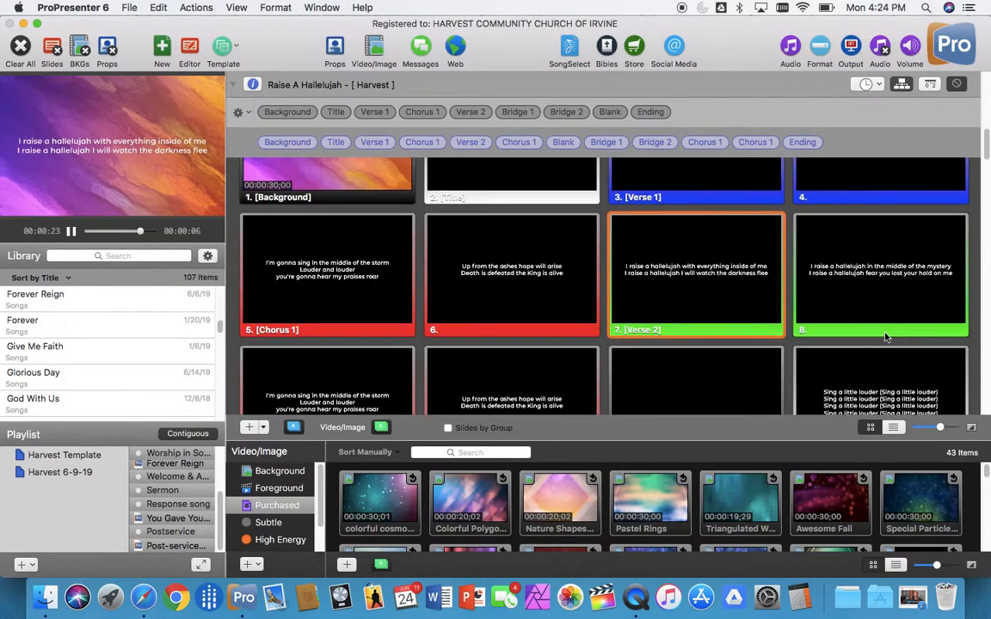
{"action": "scroll", "coordinate": [847, 334], "scroll_direction": "down", "scroll_amount": 4}
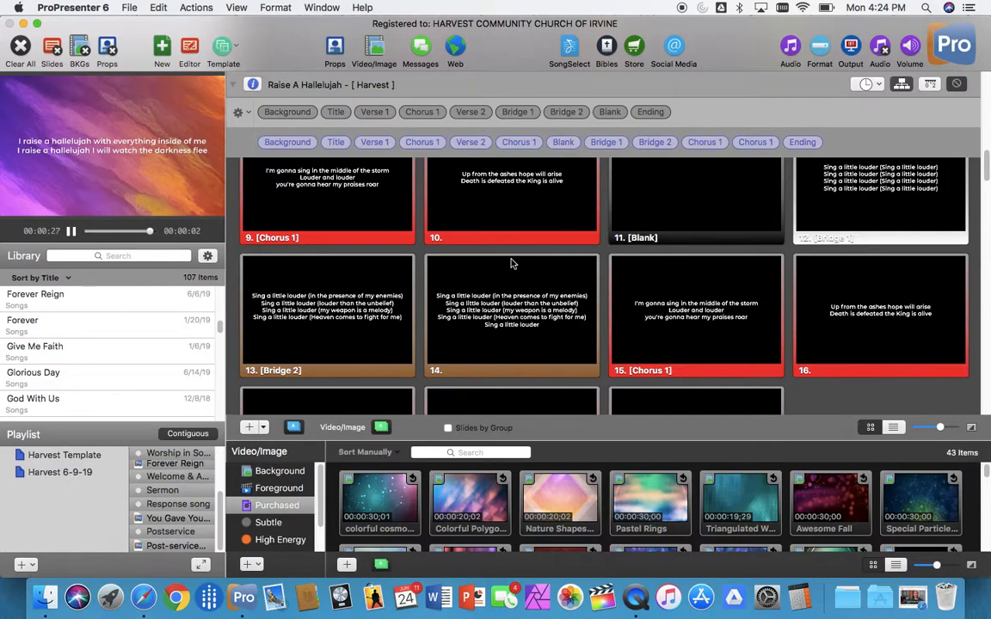
{"action": "scroll", "coordinate": [678, 313], "scroll_direction": "down", "scroll_amount": 4}
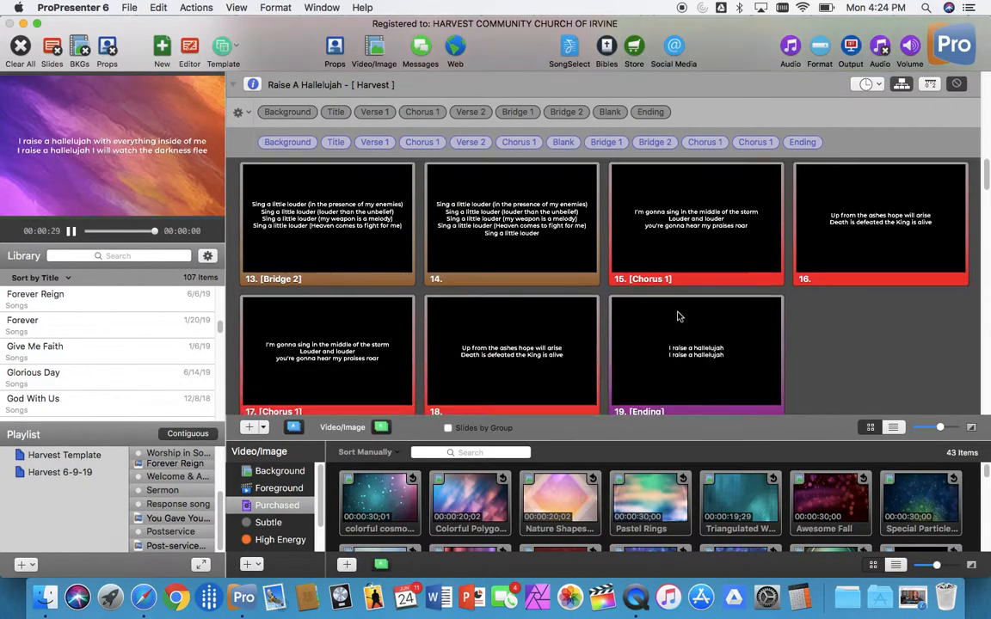
{"action": "scroll", "coordinate": [678, 316], "scroll_direction": "up", "scroll_amount": 1}
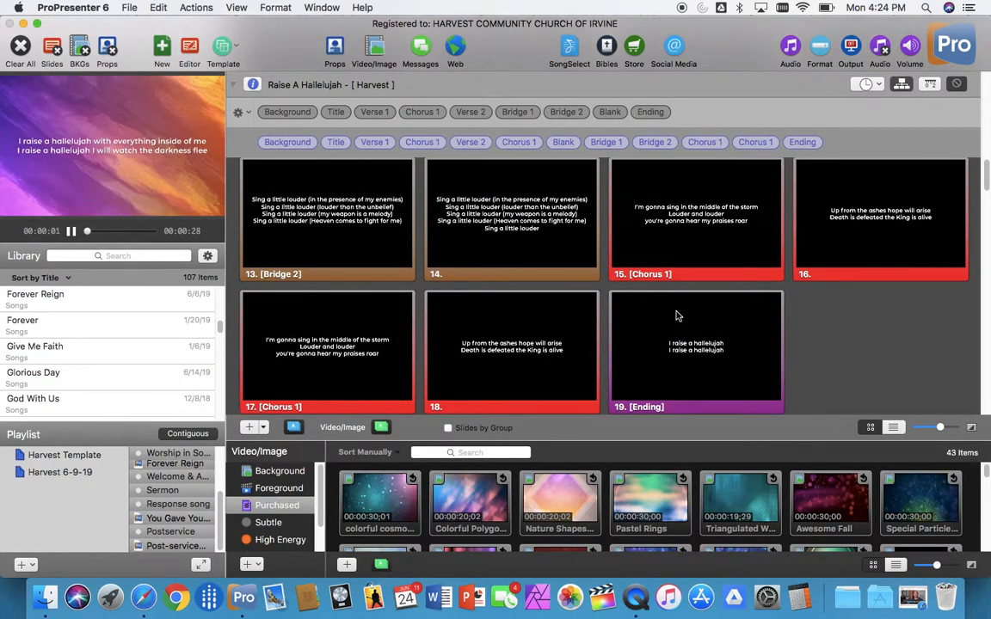
{"action": "scroll", "coordinate": [677, 317], "scroll_direction": "up", "scroll_amount": 10}
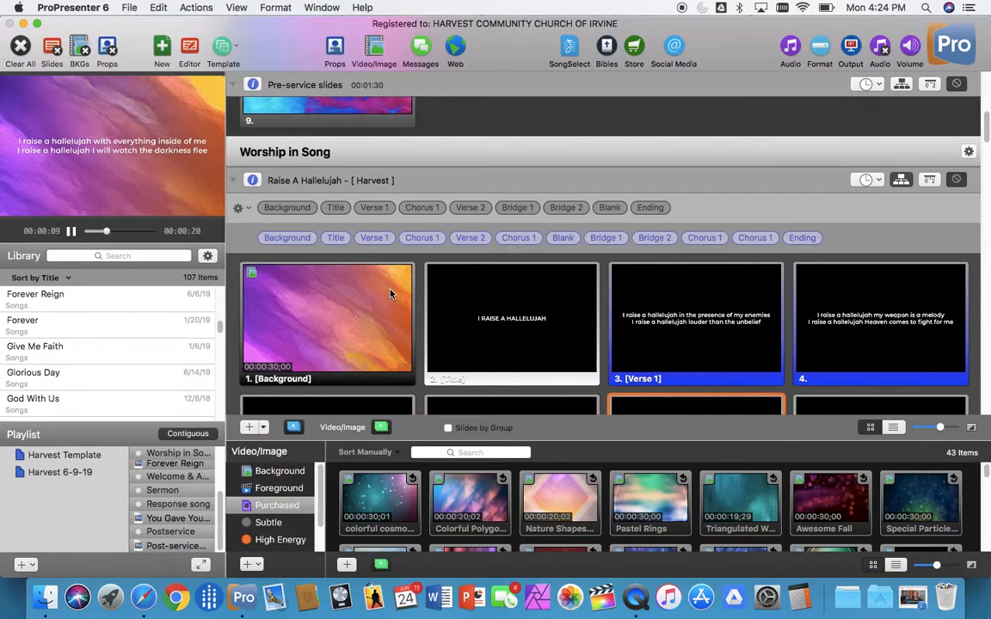
{"action": "scroll", "coordinate": [363, 338], "scroll_direction": "up", "scroll_amount": 3}
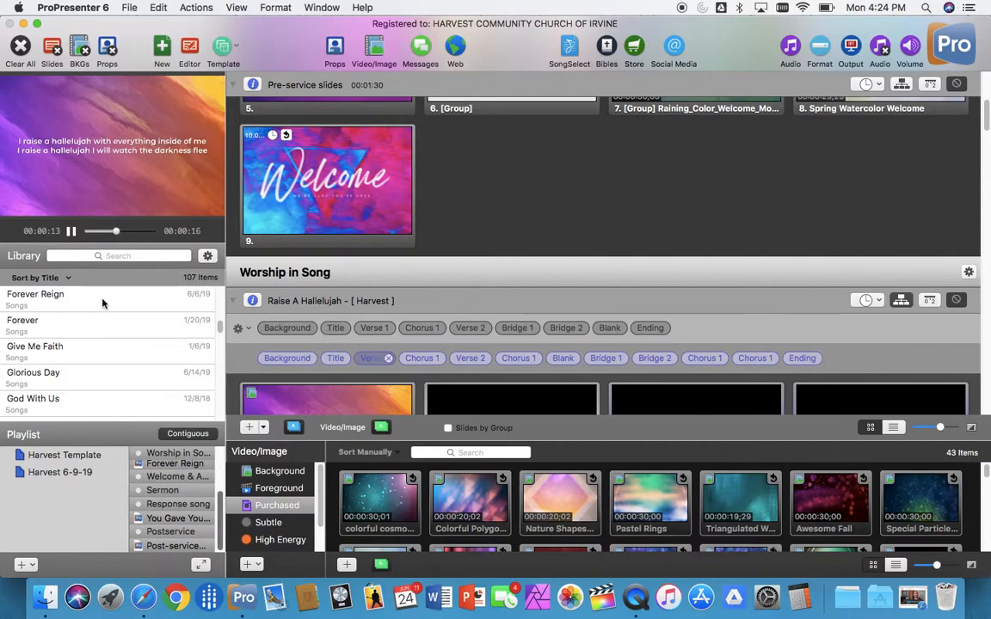
- Import the PowerPoint file 2019-6-23 announcement slides from Downloads with all slides as JPEG images, and accept duplicating the document
{"action": "left_click", "coordinate": [130, 8]}
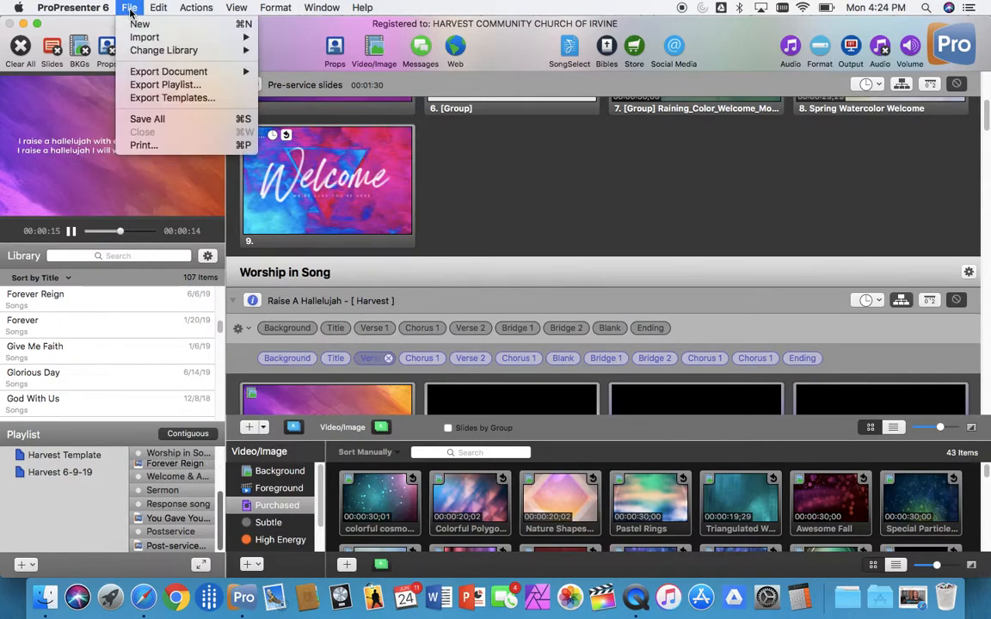
{"action": "mouse_move", "coordinate": [147, 39]}
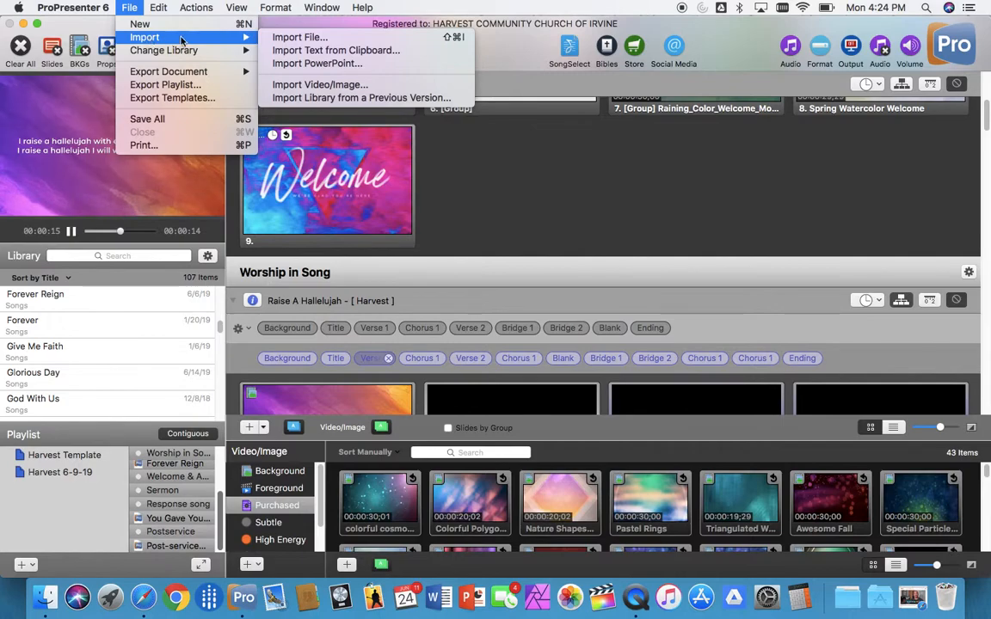
{"action": "left_click", "coordinate": [318, 63]}
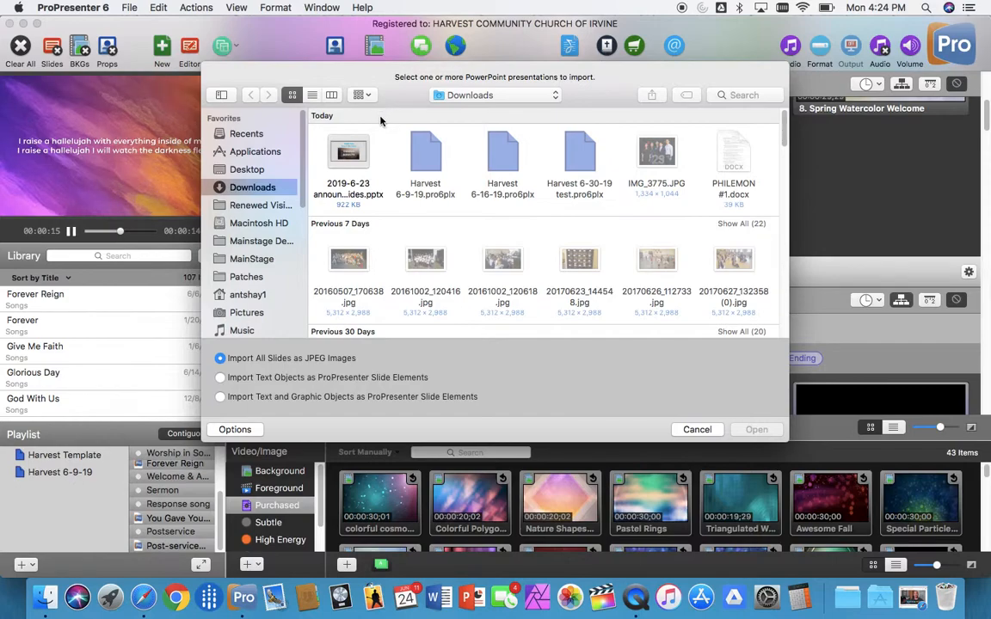
{"action": "mouse_move", "coordinate": [362, 144]}
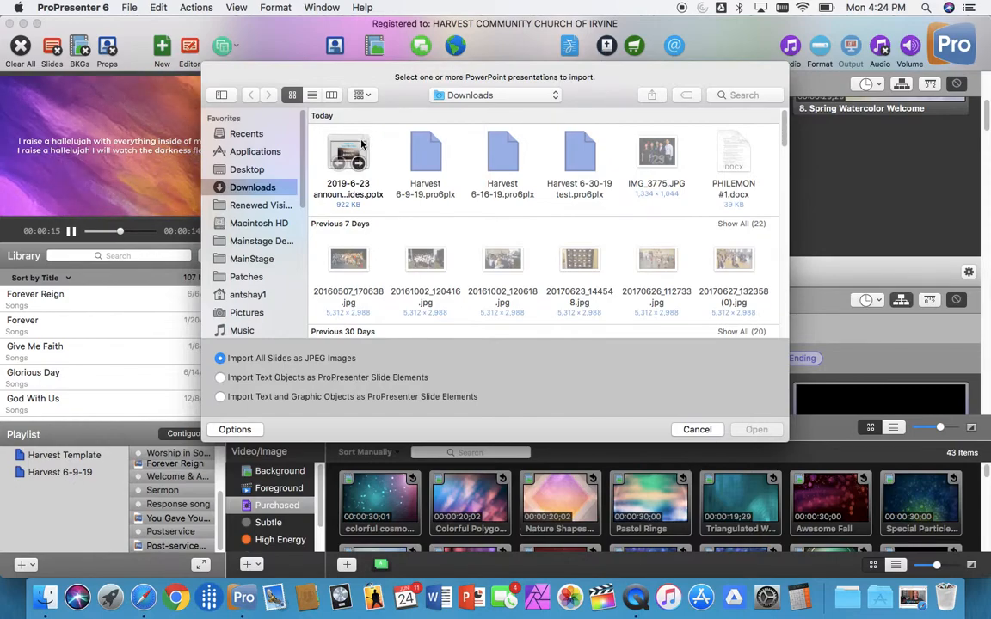
{"action": "left_click", "coordinate": [353, 153]}
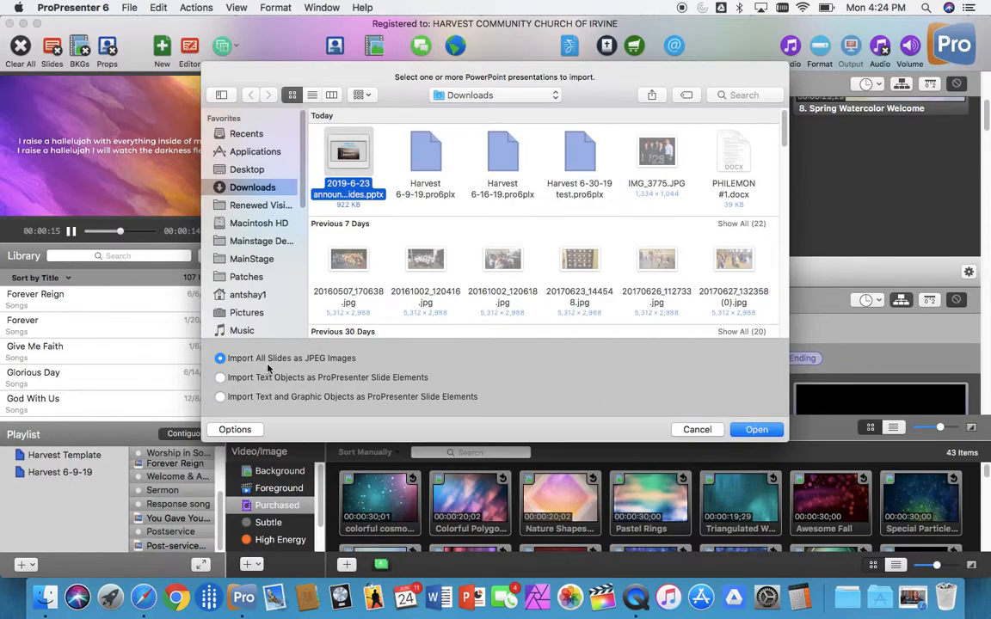
{"action": "left_click", "coordinate": [756, 430]}
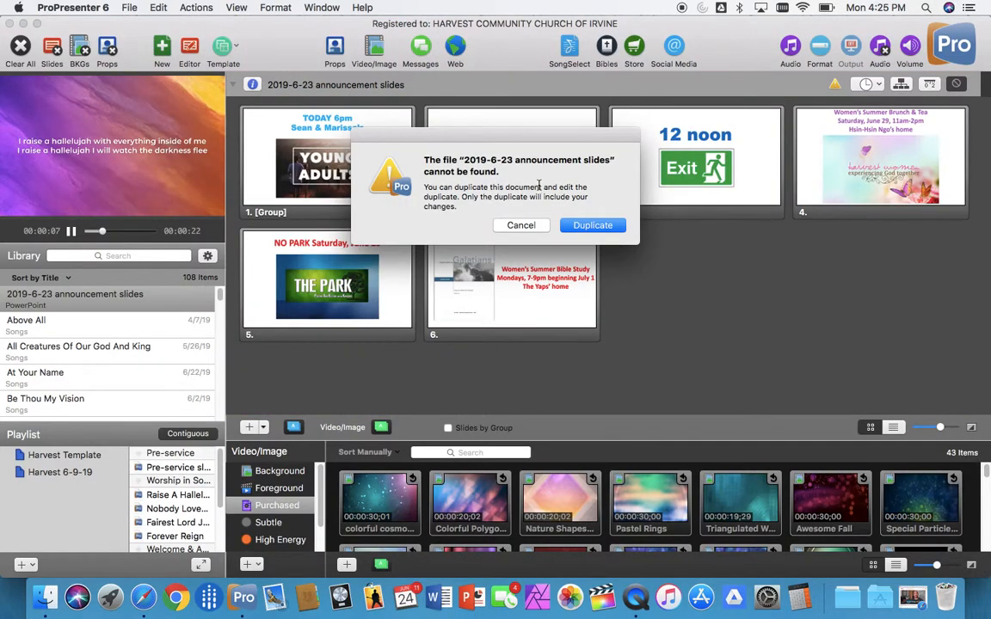
{"action": "left_click", "coordinate": [577, 228]}
{"action": "left_click", "coordinate": [582, 227]}
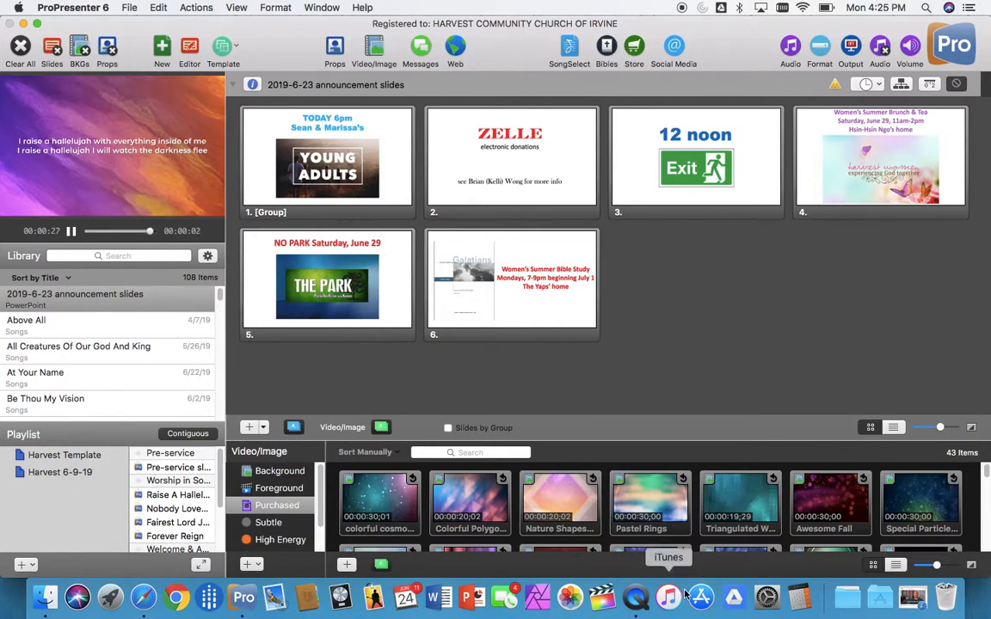
- Add the blue-green Announcements motion background from the Purchased media to all six announcement slides
{"action": "scroll", "coordinate": [690, 510], "scroll_direction": "down", "scroll_amount": 5}
{"action": "scroll", "coordinate": [691, 511], "scroll_direction": "down", "scroll_amount": 1}
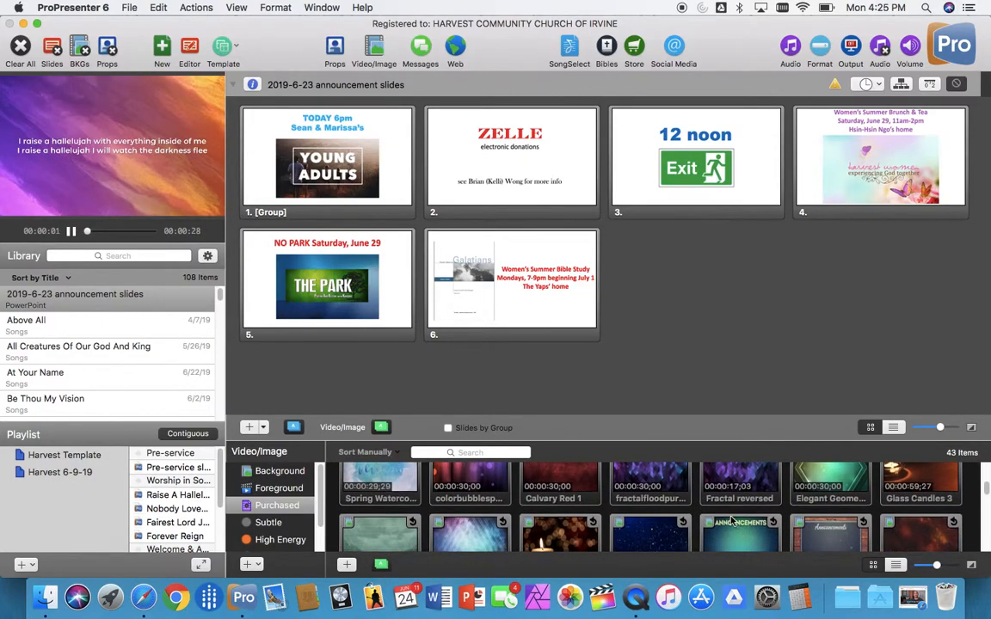
{"action": "scroll", "coordinate": [735, 522], "scroll_direction": "down", "scroll_amount": 1}
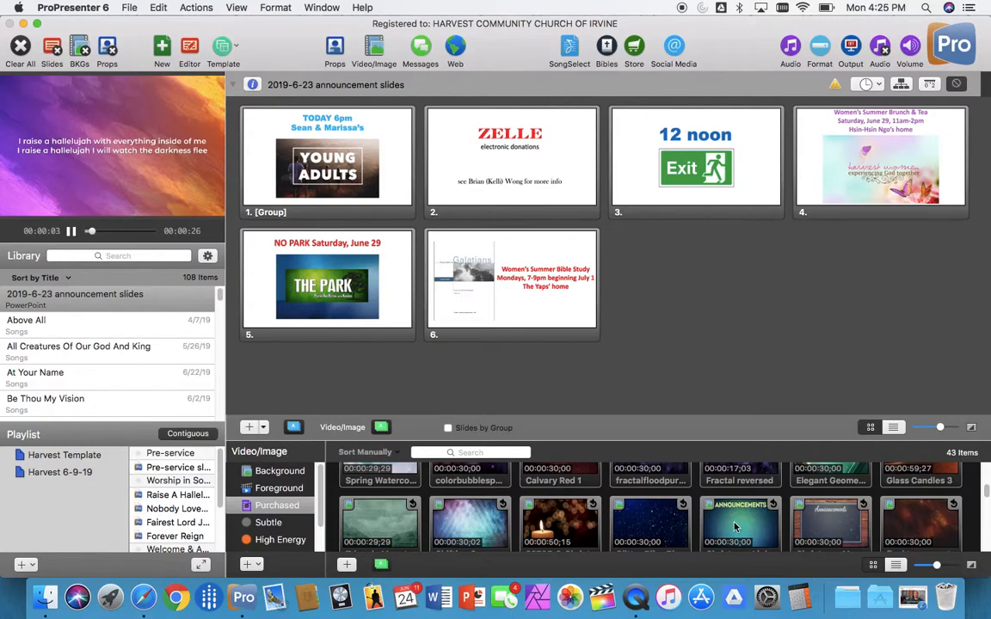
{"action": "left_click_drag", "start_coordinate": [735, 526], "coordinate": [363, 146]}
{"action": "left_click_drag", "start_coordinate": [733, 516], "coordinate": [688, 198]}
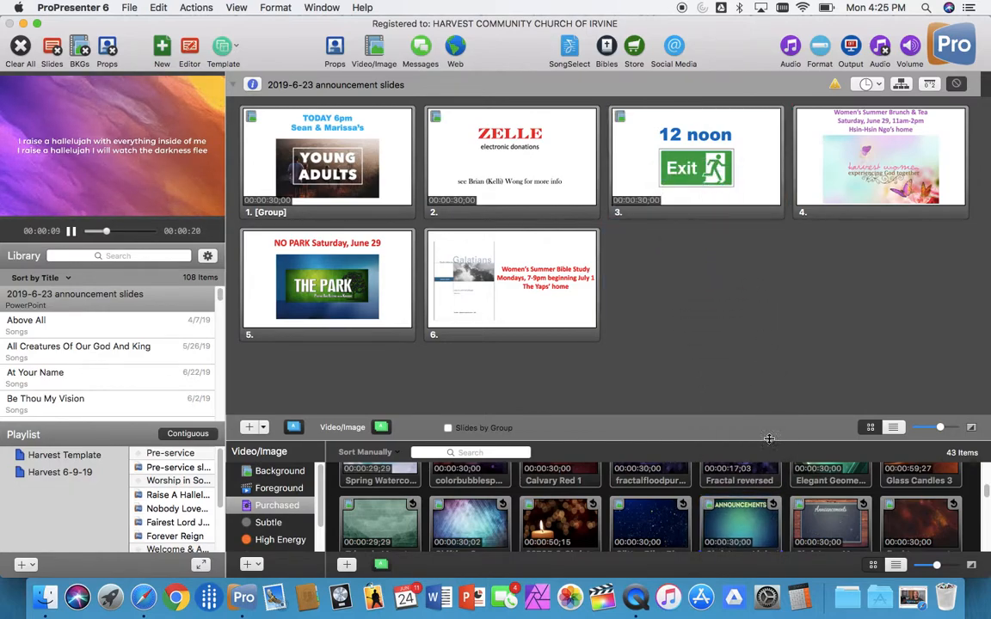
{"action": "left_click_drag", "start_coordinate": [732, 518], "coordinate": [851, 211]}
{"action": "left_click_drag", "start_coordinate": [744, 541], "coordinate": [441, 285]}
{"action": "left_click_drag", "start_coordinate": [737, 516], "coordinate": [566, 310]}
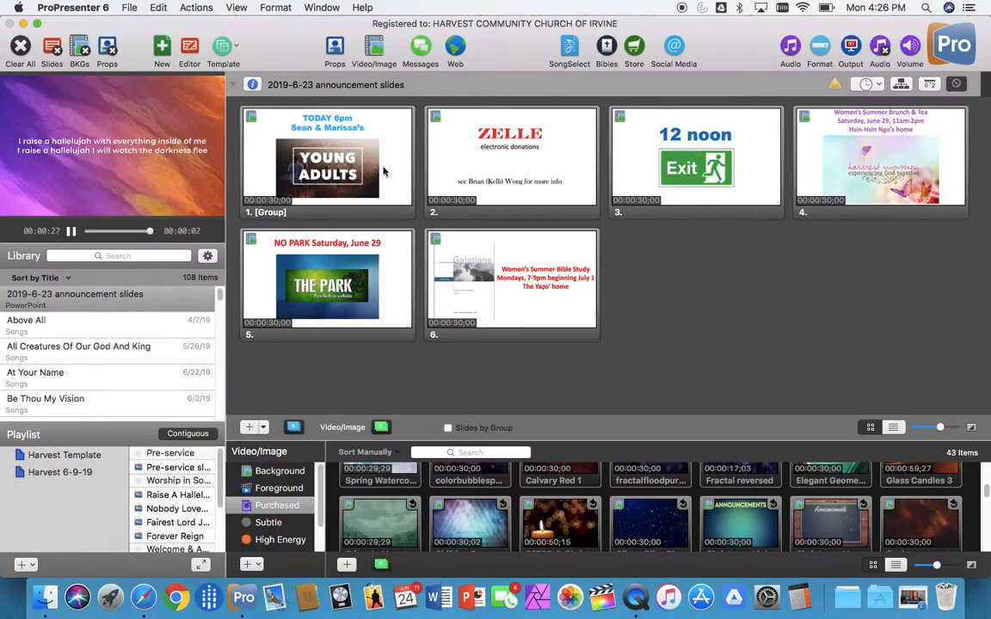
- Edit announcement slide 1 and shrink its Young Adults image to fit inside the guides below the Announcements heading
{"action": "right_click", "coordinate": [342, 149]}
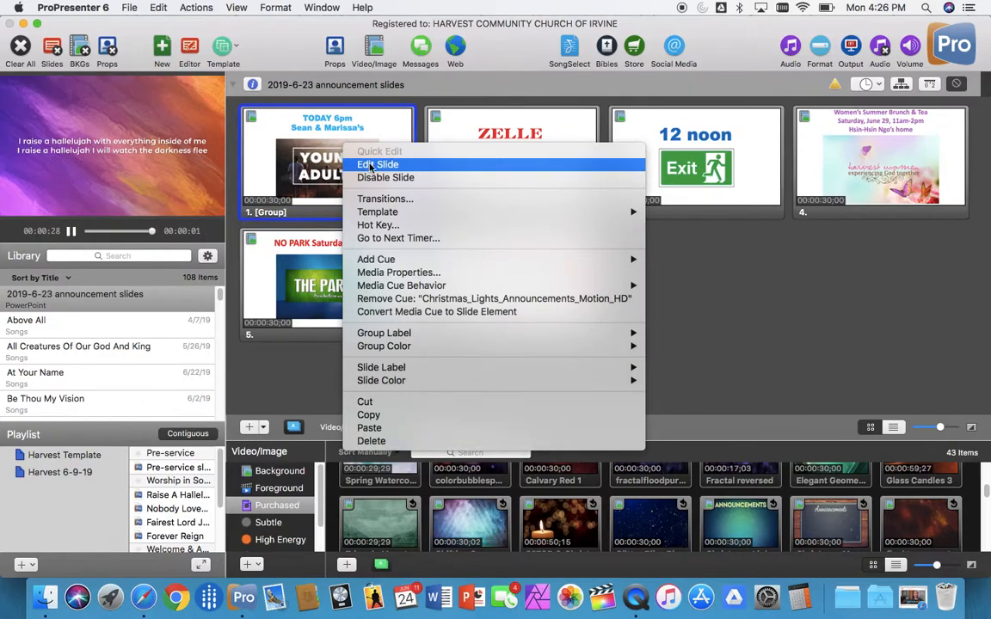
{"action": "left_click", "coordinate": [371, 165]}
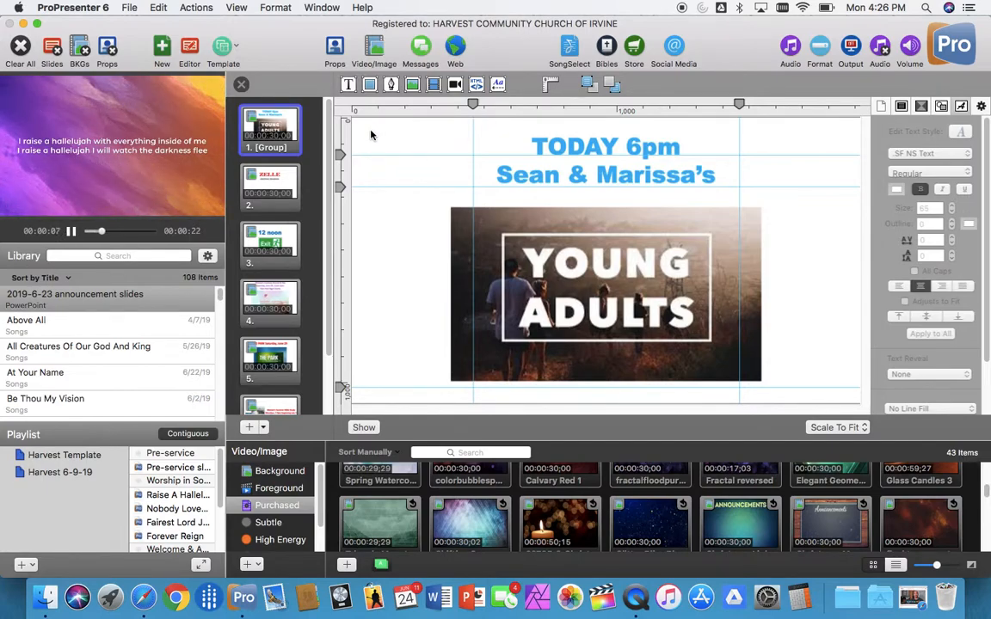
{"action": "left_click", "coordinate": [371, 134]}
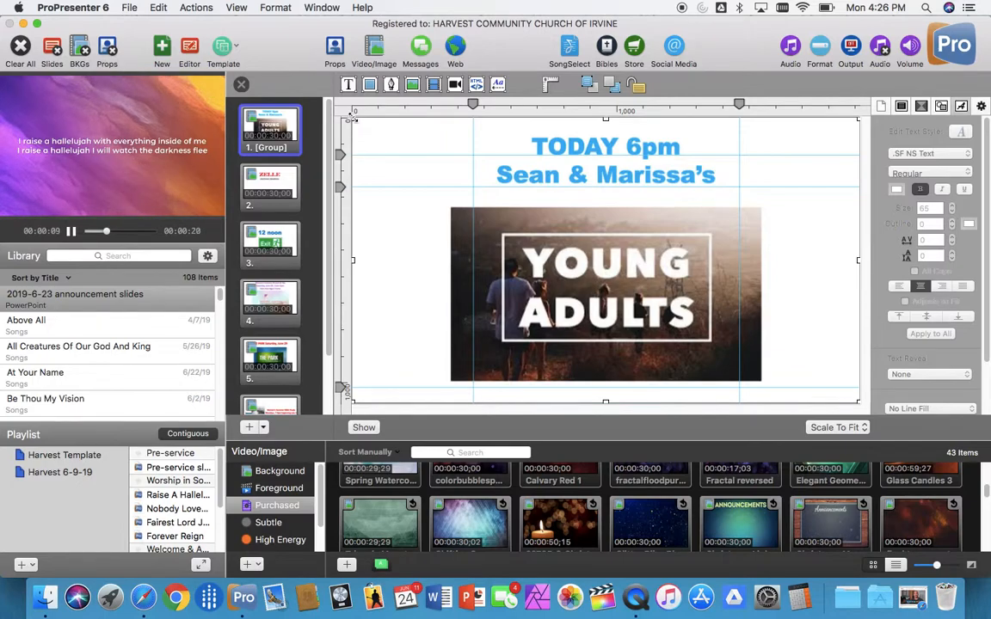
{"action": "left_click_drag", "start_coordinate": [354, 118], "coordinate": [472, 185]}
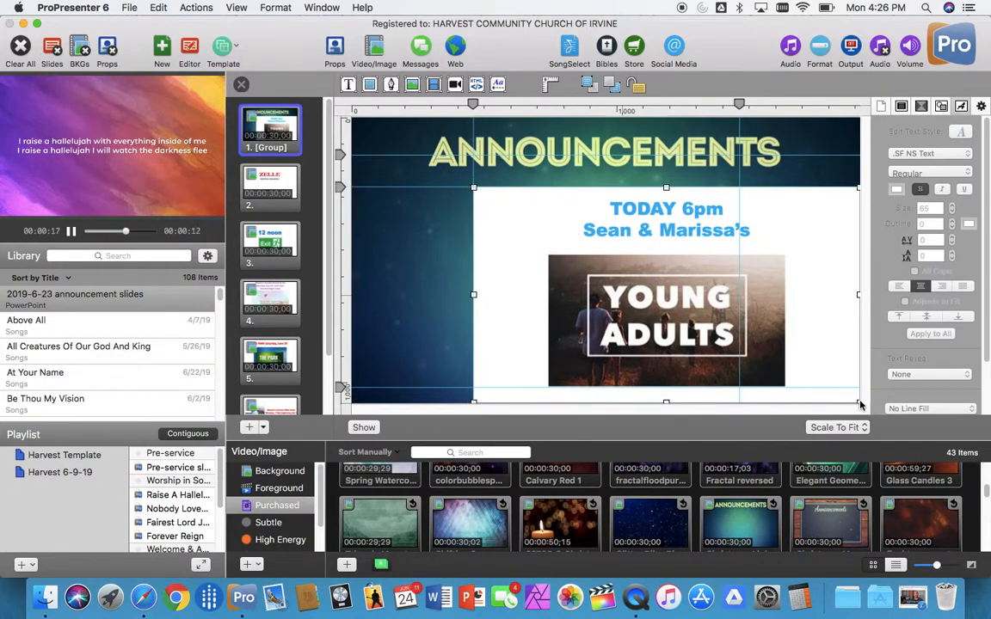
{"action": "left_click_drag", "start_coordinate": [860, 404], "coordinate": [740, 388]}
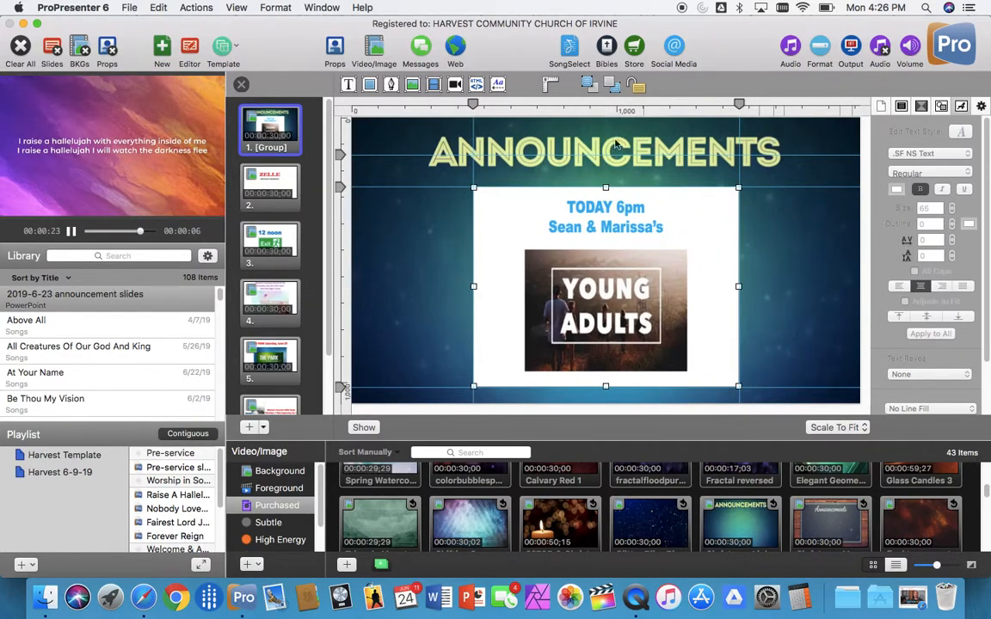
- Move the two vertical guides out to the ends of the Announcements heading and stretch slide 1's image to span between them
{"action": "left_click", "coordinate": [473, 105]}
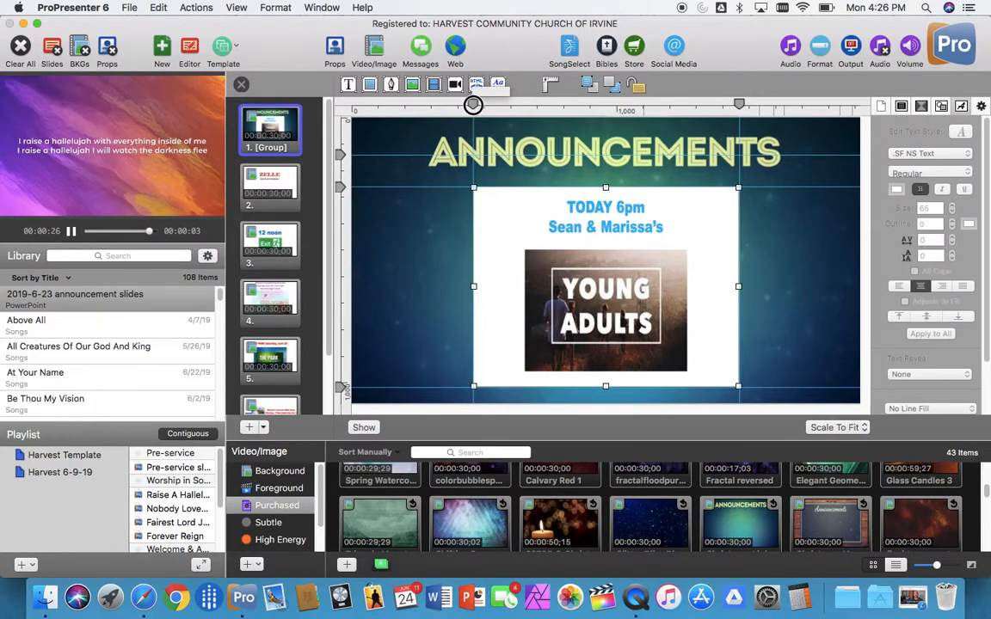
{"action": "left_click_drag", "start_coordinate": [473, 104], "coordinate": [428, 105]}
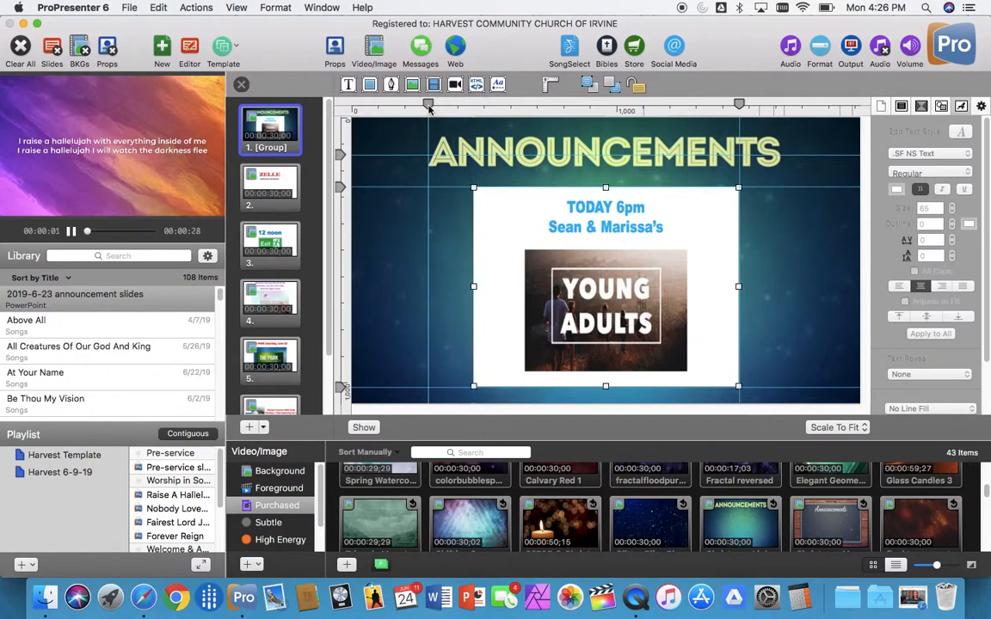
{"action": "left_click", "coordinate": [741, 102]}
{"action": "left_click_drag", "start_coordinate": [740, 102], "coordinate": [780, 104]}
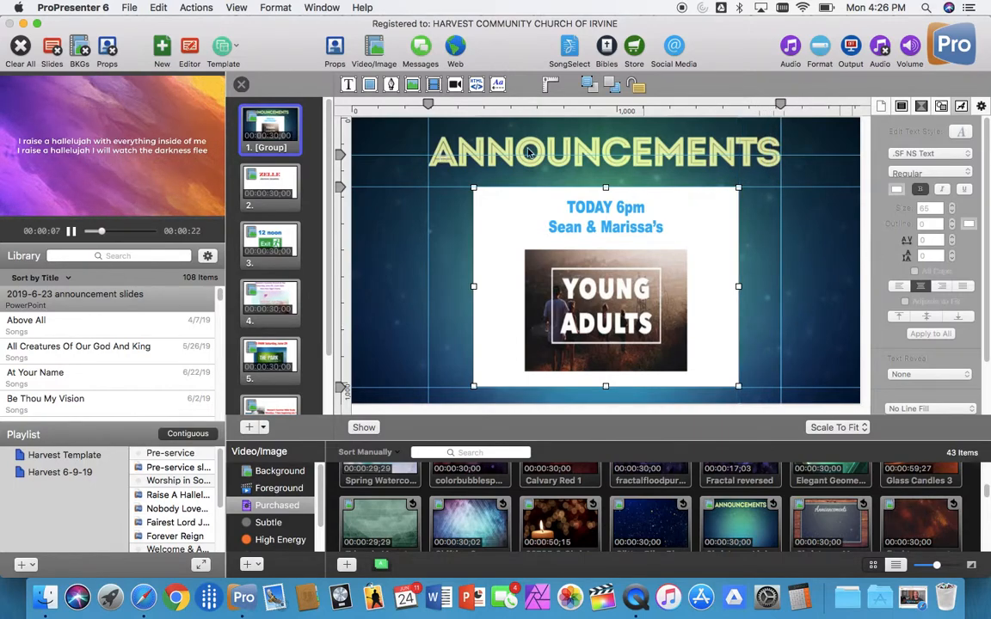
{"action": "left_click_drag", "start_coordinate": [477, 192], "coordinate": [430, 188]}
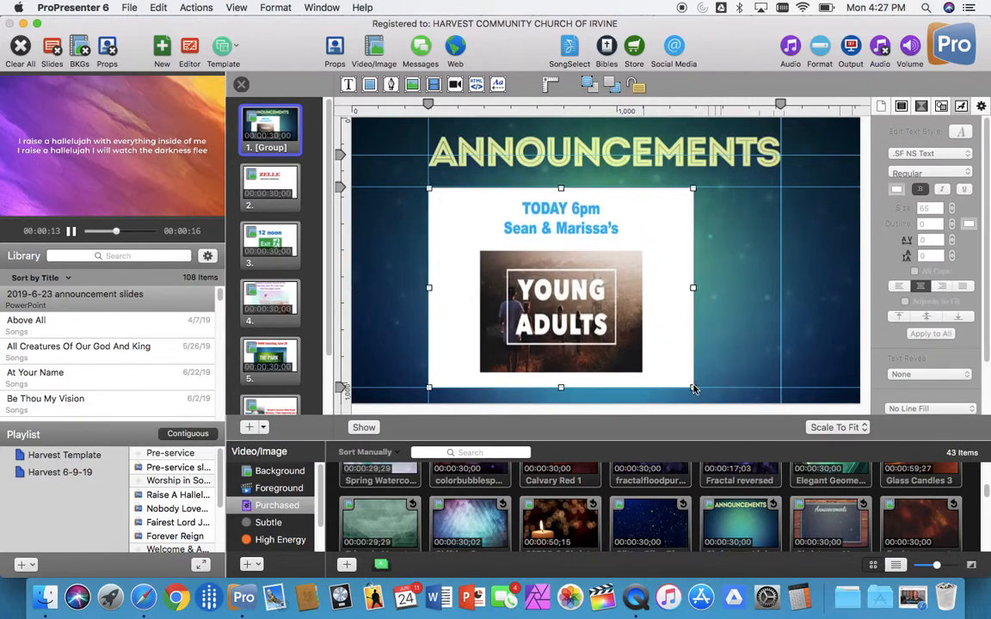
{"action": "left_click_drag", "start_coordinate": [693, 389], "coordinate": [777, 391]}
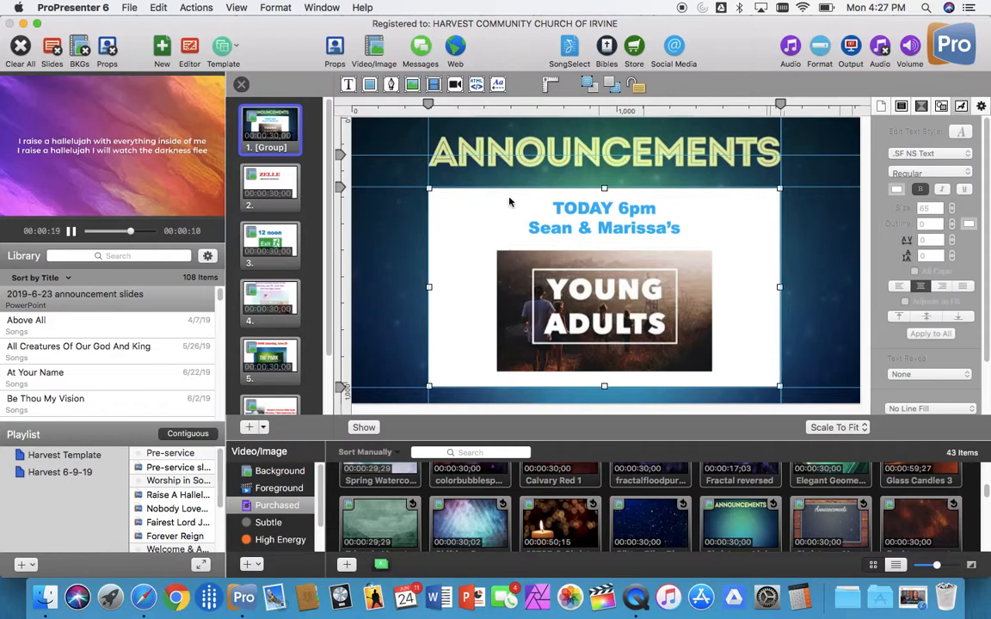
- Resize slide 2's Zelle image to fit inside the guides below the heading, and remove the horizontal guide crossing the Announcements heading
{"action": "left_click", "coordinate": [272, 188]}
{"action": "left_click", "coordinate": [378, 148]}
{"action": "left_click_drag", "start_coordinate": [359, 121], "coordinate": [427, 185]}
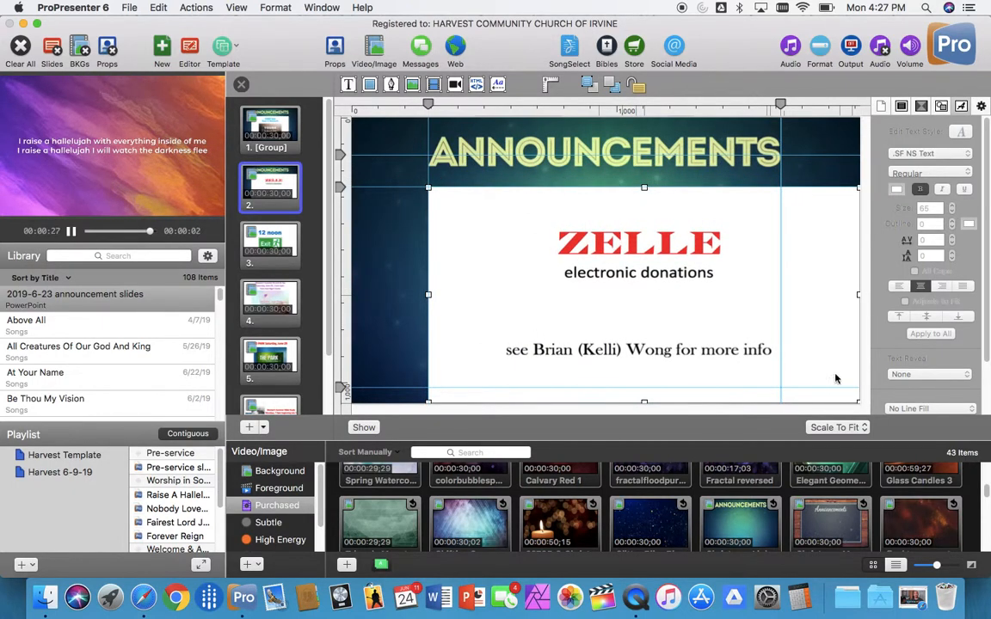
{"action": "left_click_drag", "start_coordinate": [859, 401], "coordinate": [779, 389]}
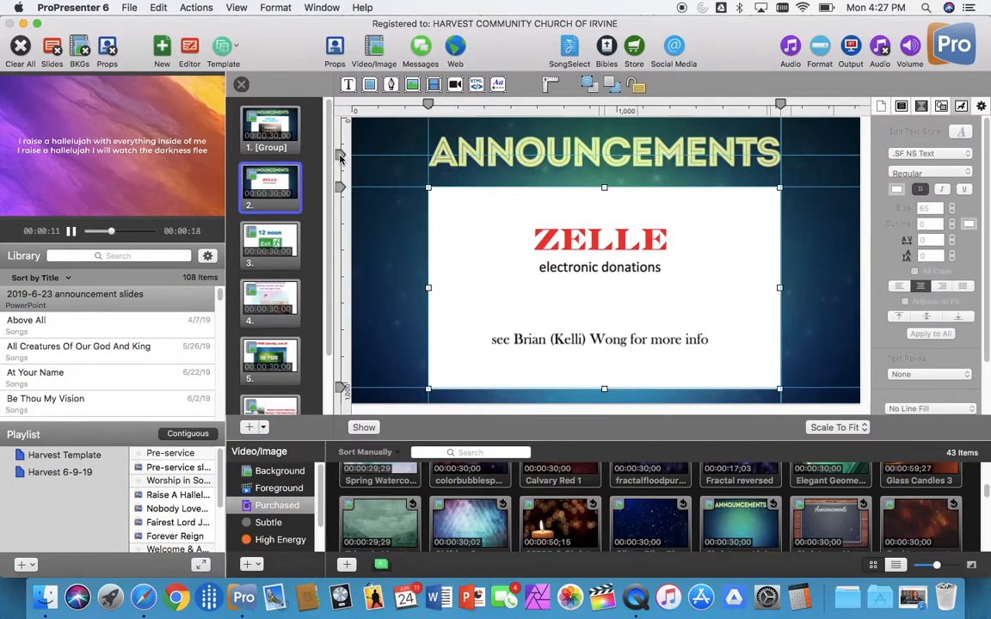
{"action": "left_click_drag", "start_coordinate": [340, 155], "coordinate": [320, 150]}
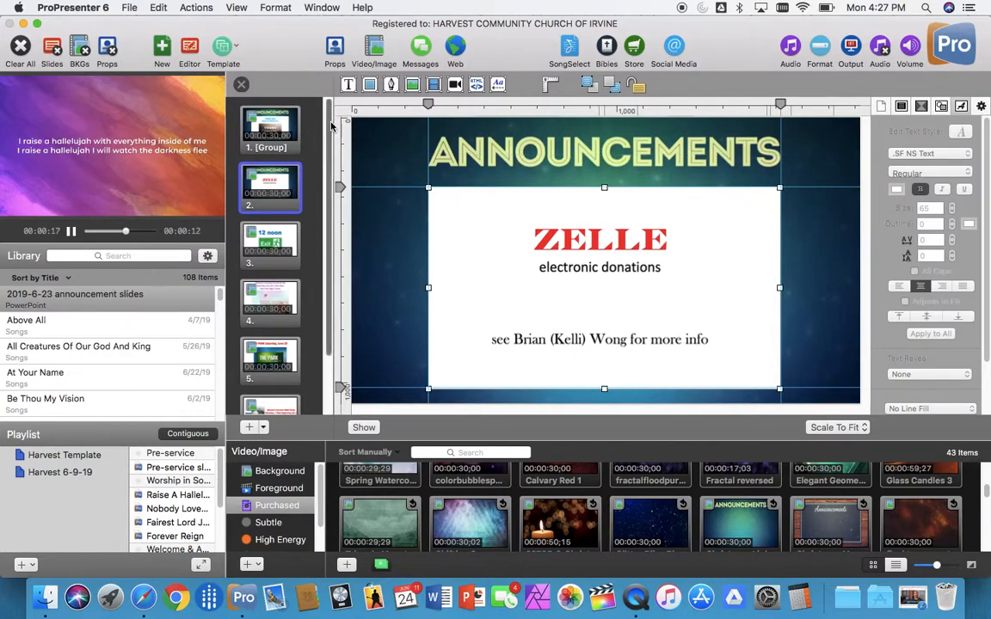
- Remove and recreate the vertical guide at the heading's start twice, and remove and recreate the horizontal guide along the image's upper edge
{"action": "mouse_move", "coordinate": [429, 104]}
{"action": "left_mouse_down"}
{"action": "mouse_move", "coordinate": [328, 100]}
{"action": "mouse_move", "coordinate": [359, 87]}
{"action": "mouse_move", "coordinate": [359, 103]}
{"action": "left_mouse_up"}
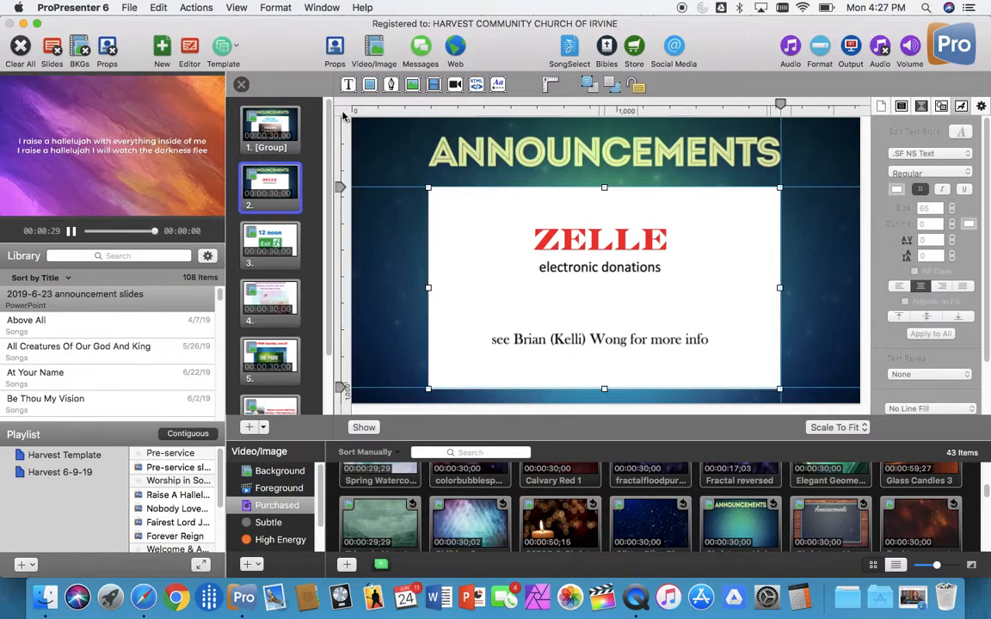
{"action": "mouse_move", "coordinate": [342, 113]}
{"action": "left_mouse_down"}
{"action": "mouse_move", "coordinate": [391, 119]}
{"action": "mouse_move", "coordinate": [399, 107]}
{"action": "mouse_move", "coordinate": [340, 149]}
{"action": "mouse_move", "coordinate": [428, 154]}
{"action": "left_mouse_up"}
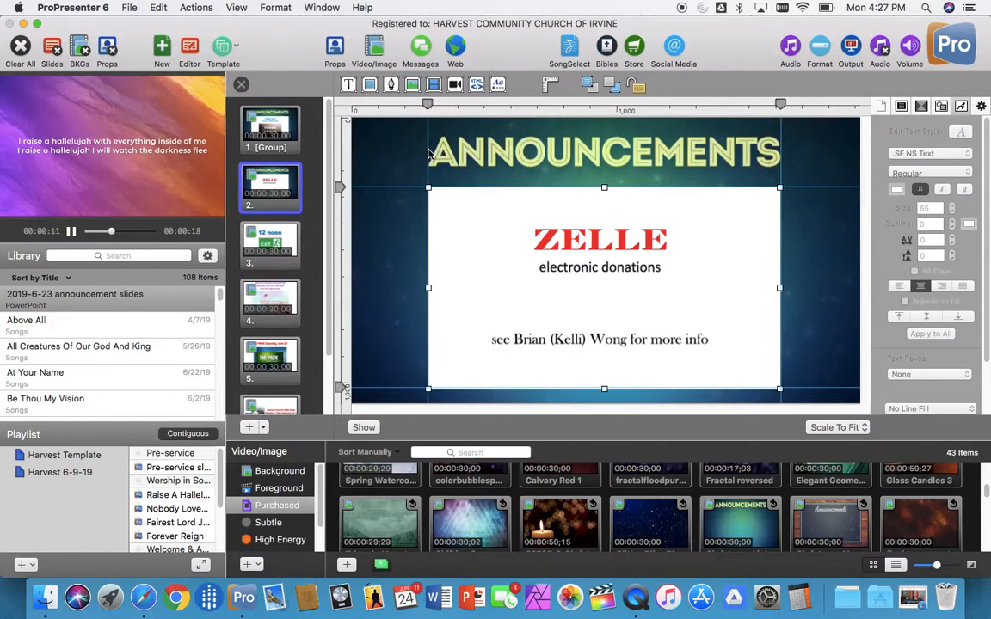
{"action": "mouse_move", "coordinate": [428, 105]}
{"action": "left_mouse_down"}
{"action": "mouse_move", "coordinate": [437, 89]}
{"action": "mouse_move", "coordinate": [430, 64]}
{"action": "left_mouse_up"}
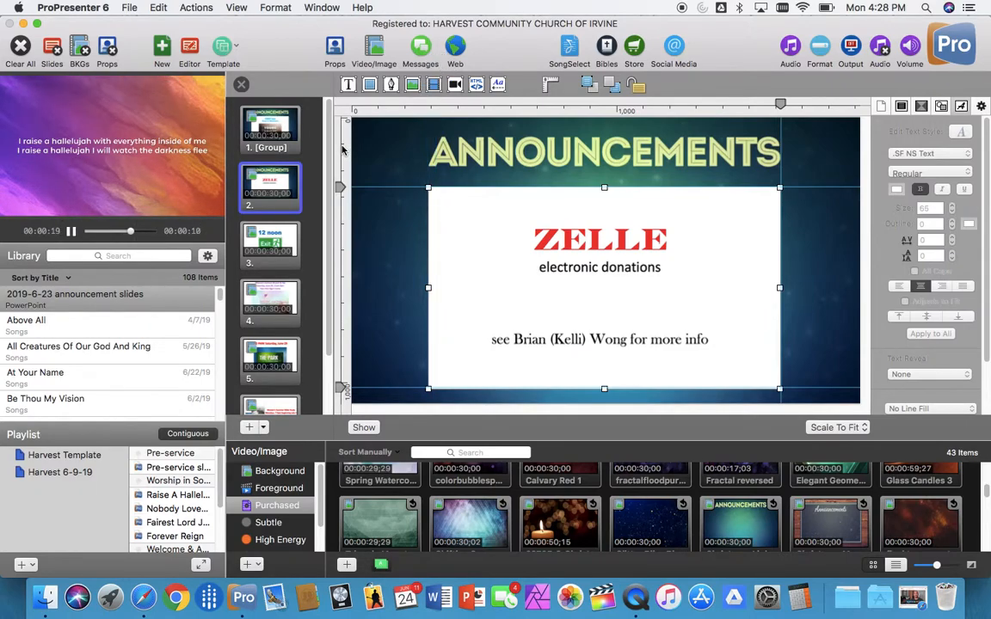
{"action": "left_click_drag", "start_coordinate": [341, 148], "coordinate": [427, 151]}
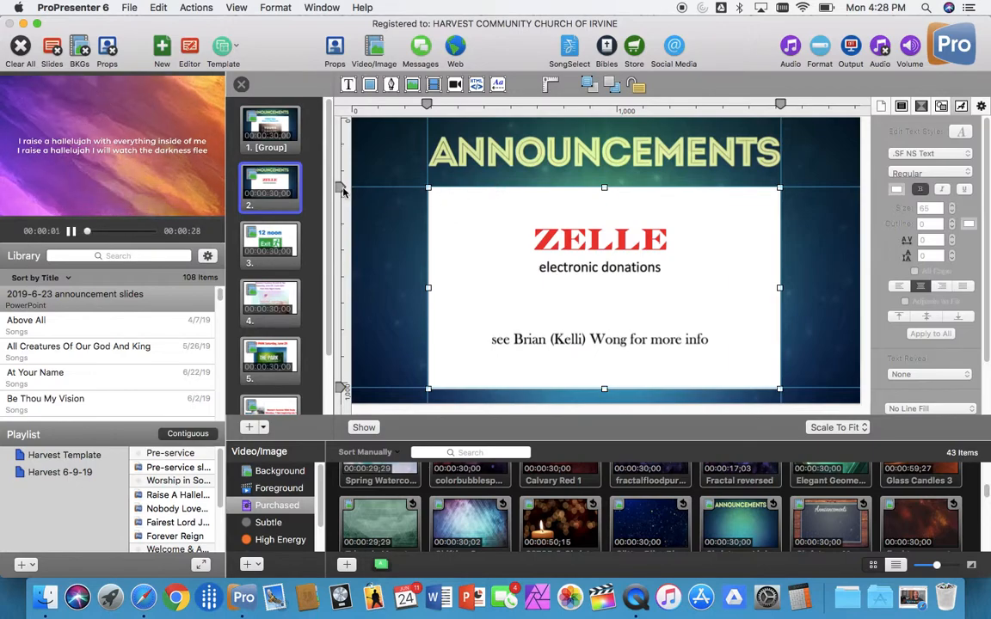
{"action": "left_click", "coordinate": [308, 193]}
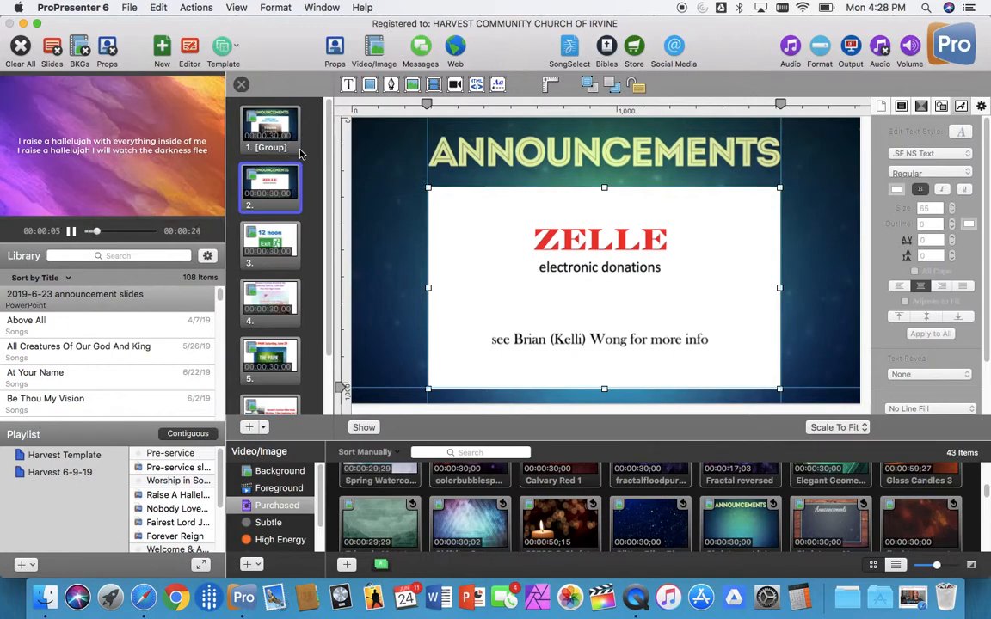
{"action": "left_click_drag", "start_coordinate": [368, 108], "coordinate": [374, 188]}
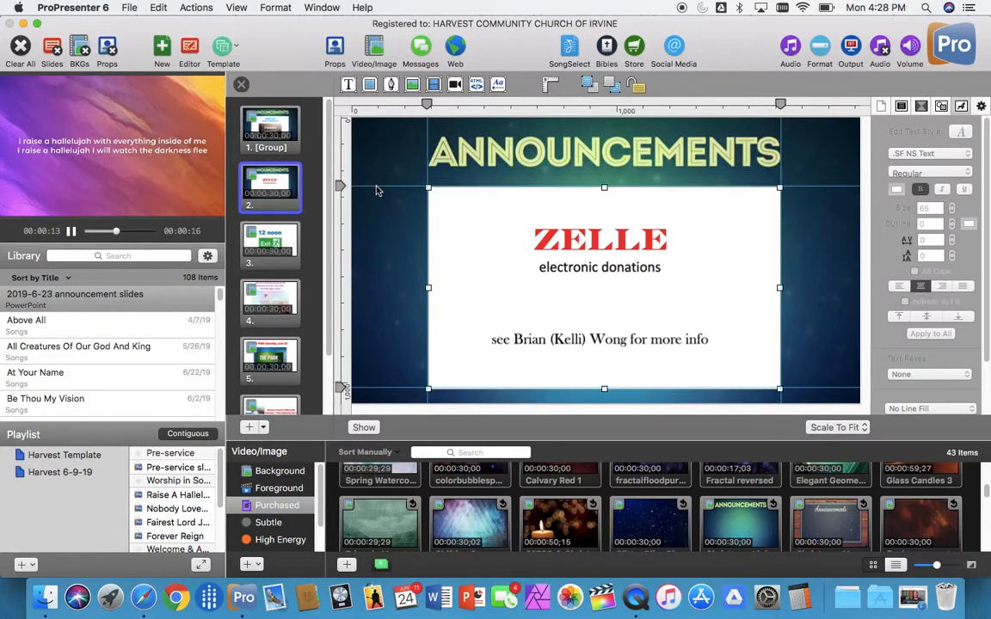
- Resize slide 3's 12 noon Exit image to fit inside the guides below the heading, and close the slide editor
{"action": "left_click", "coordinate": [297, 241]}
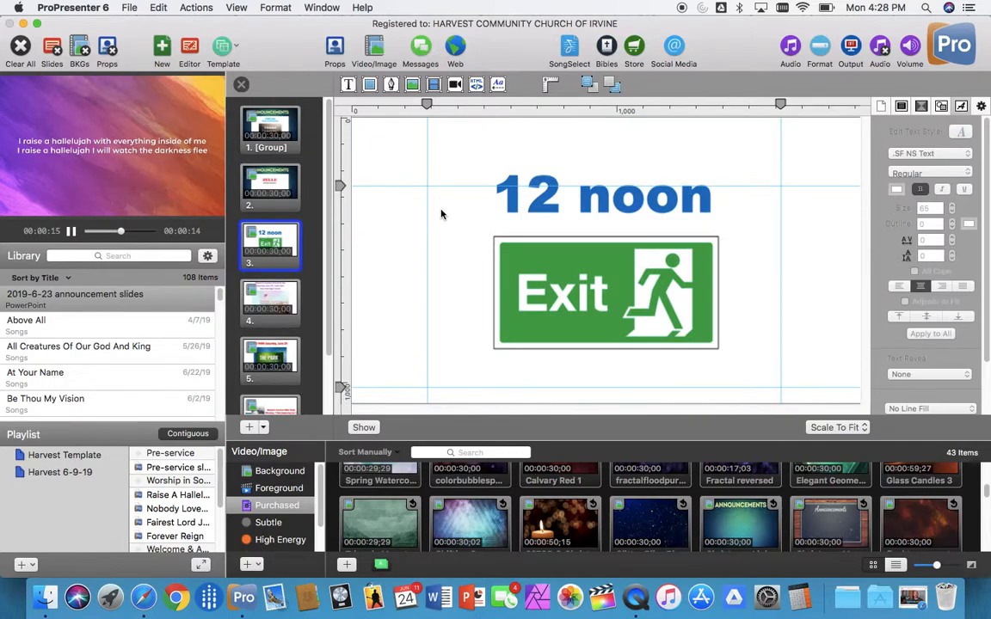
{"action": "left_click_drag", "start_coordinate": [354, 120], "coordinate": [484, 226]}
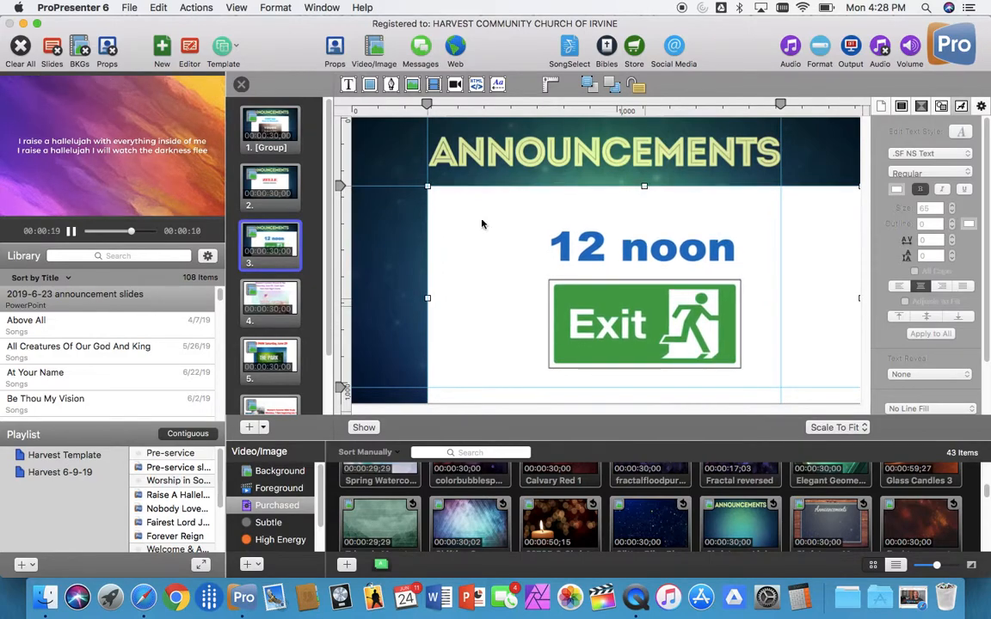
{"action": "left_click_drag", "start_coordinate": [429, 186], "coordinate": [449, 207]}
{"action": "left_click_drag", "start_coordinate": [726, 314], "coordinate": [781, 387]}
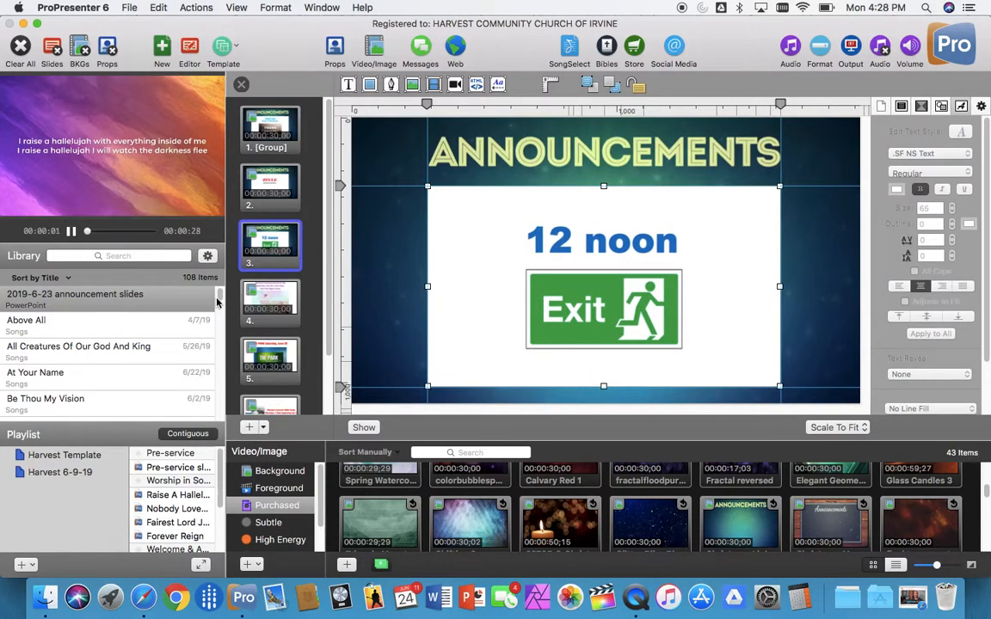
{"action": "left_click", "coordinate": [274, 299]}
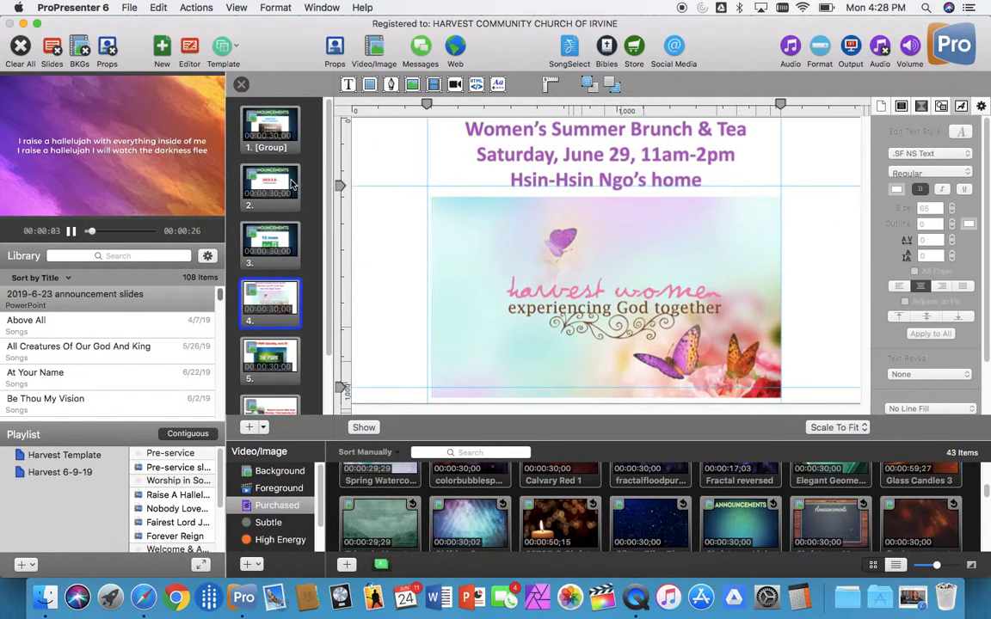
{"action": "left_click", "coordinate": [242, 86]}
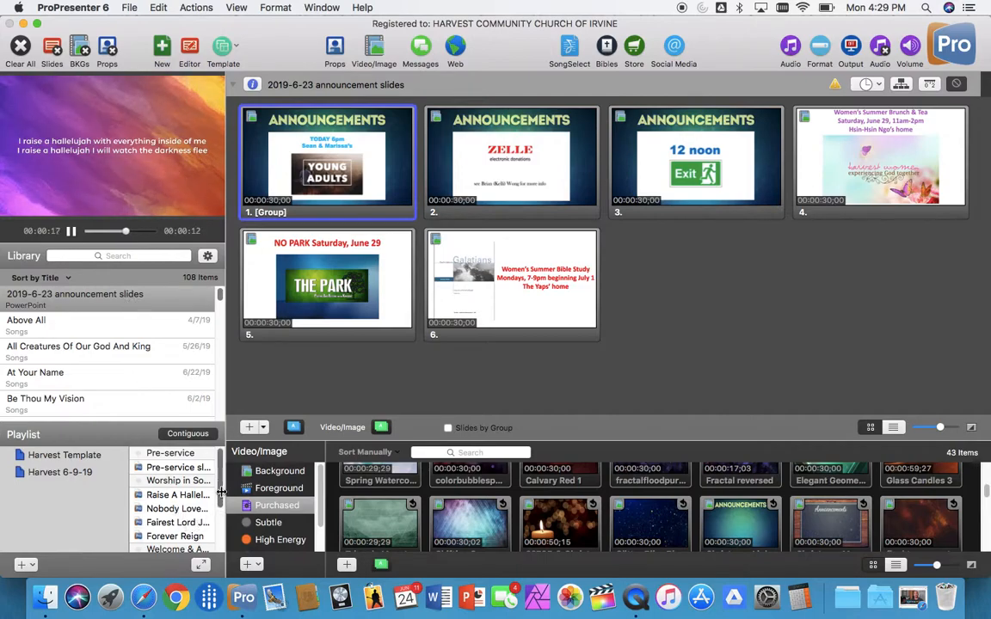
- Add 2019-6-23 announcement slides from the library to the service playlist between the Welcome and Sermon headers, and display it in the playlist
{"action": "left_click_drag", "start_coordinate": [221, 492], "coordinate": [215, 505]}
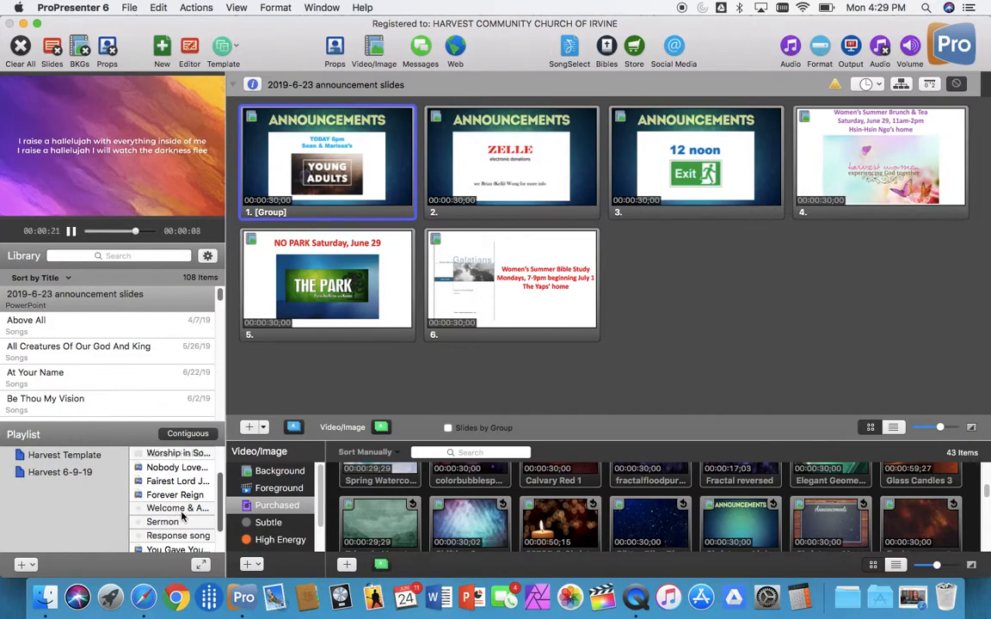
{"action": "left_click", "coordinate": [49, 298]}
{"action": "left_click_drag", "start_coordinate": [49, 298], "coordinate": [162, 513]}
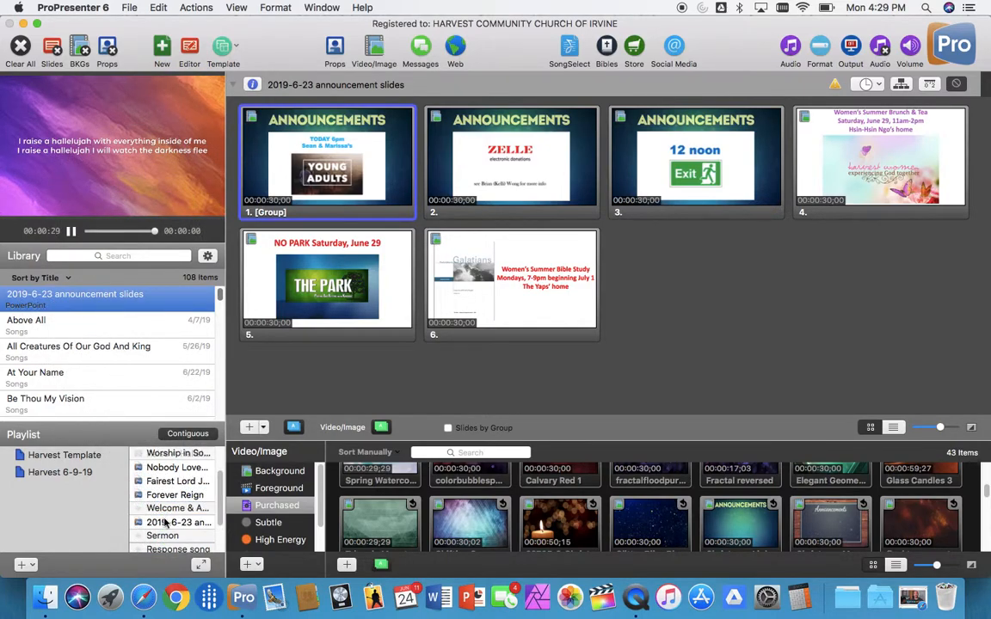
{"action": "left_click", "coordinate": [176, 522]}
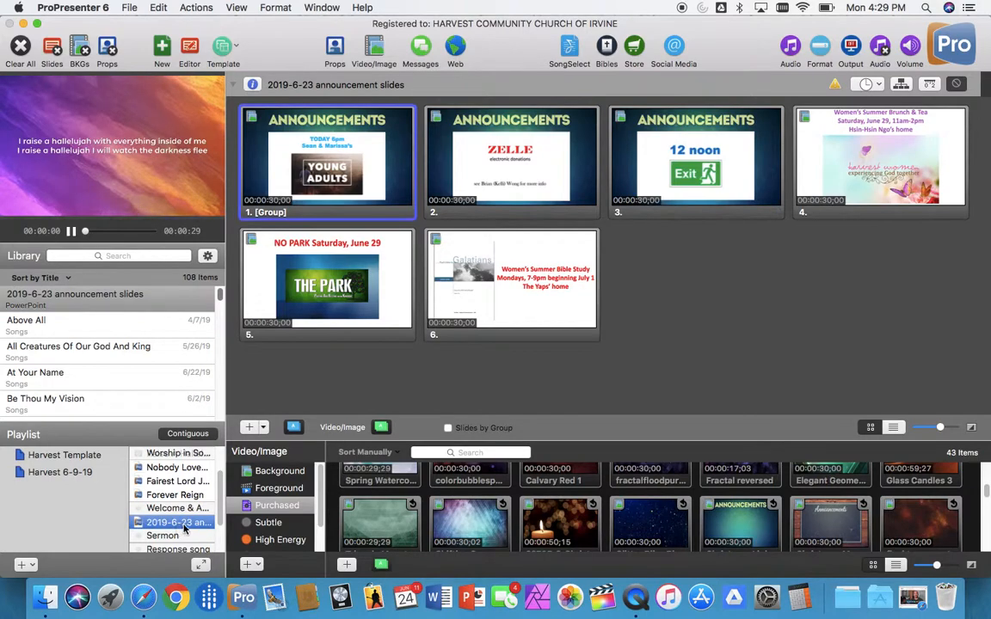
{"action": "scroll", "coordinate": [189, 501], "scroll_direction": "up", "scroll_amount": 2}
{"action": "scroll", "coordinate": [188, 499], "scroll_direction": "up", "scroll_amount": 2}
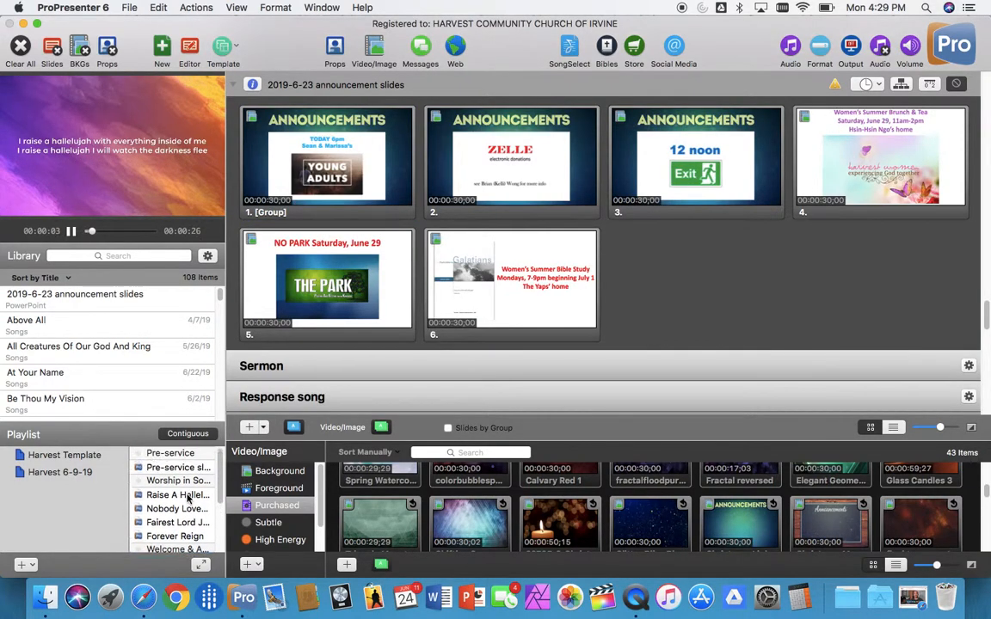
{"action": "scroll", "coordinate": [186, 494], "scroll_direction": "down", "scroll_amount": 2}
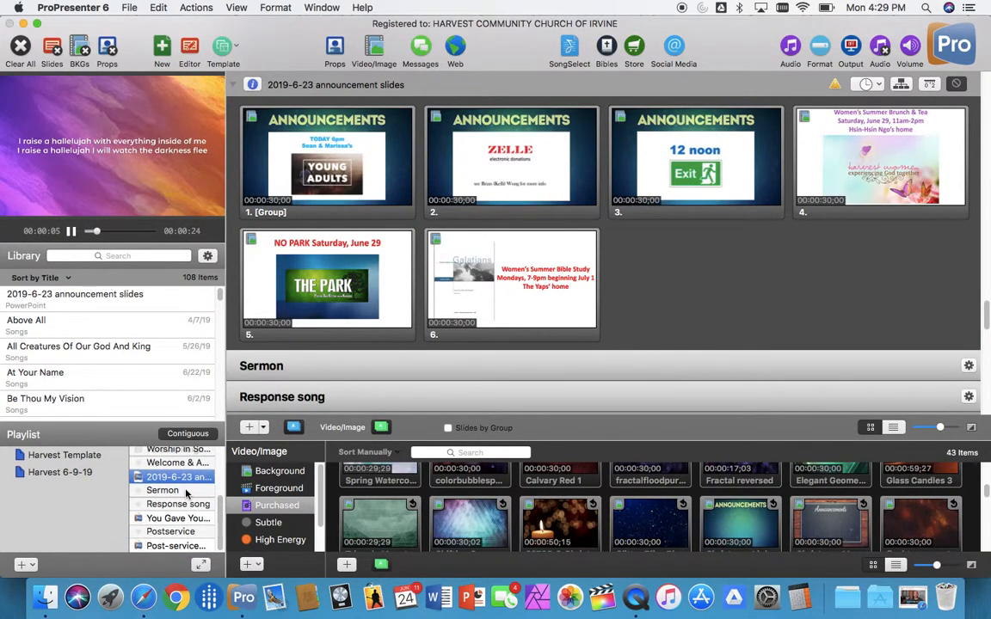
- Save all changes made to the library and the service playlist
{"action": "left_click", "coordinate": [128, 9]}
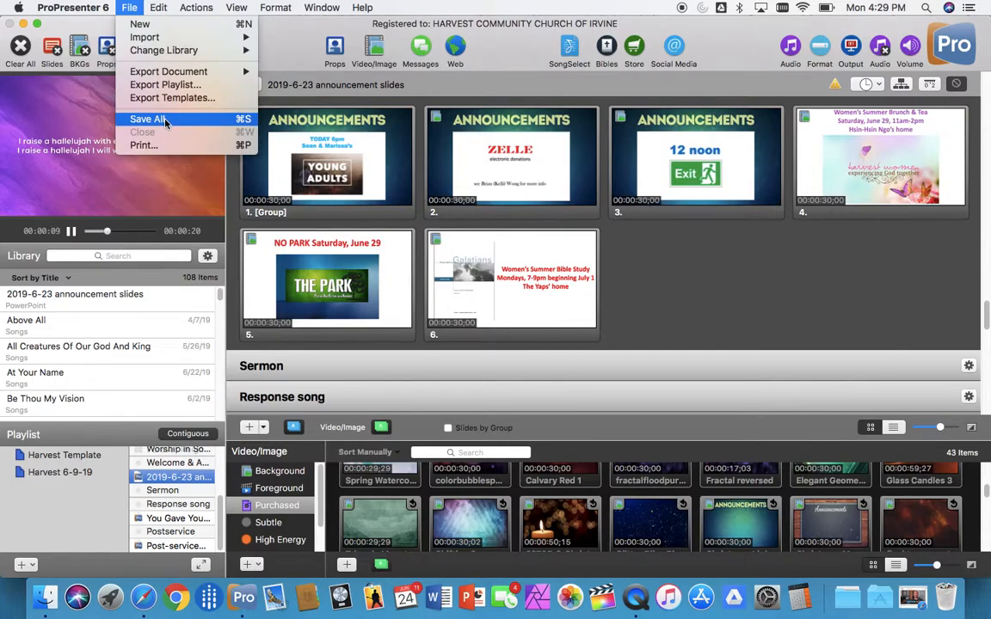